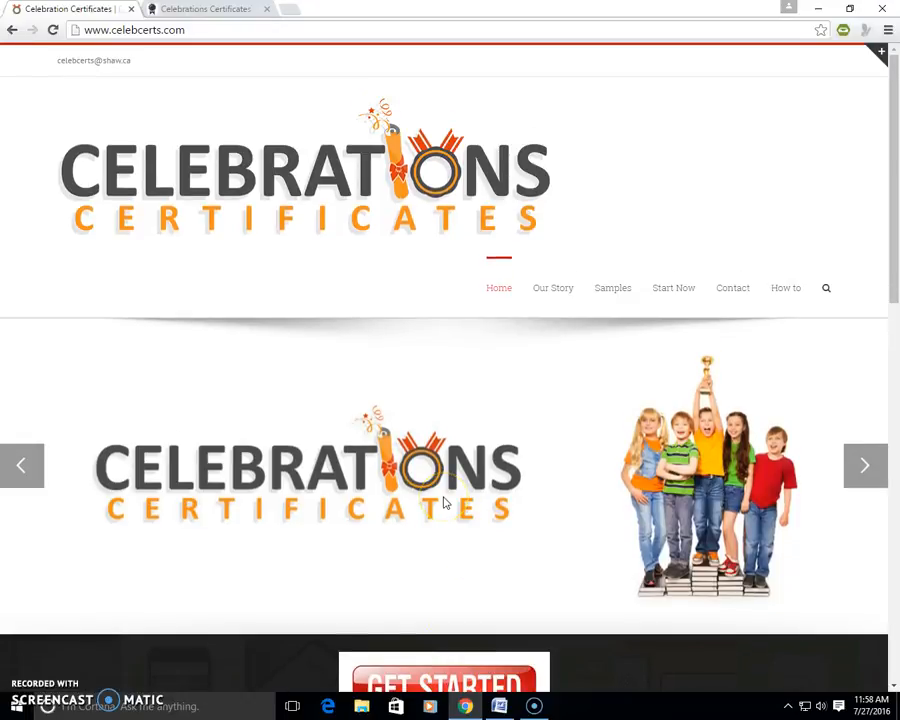
Step: Log in to the Celebrations Certificates system with the prefilled teacher account
scroll(445, 503, "down", 4)
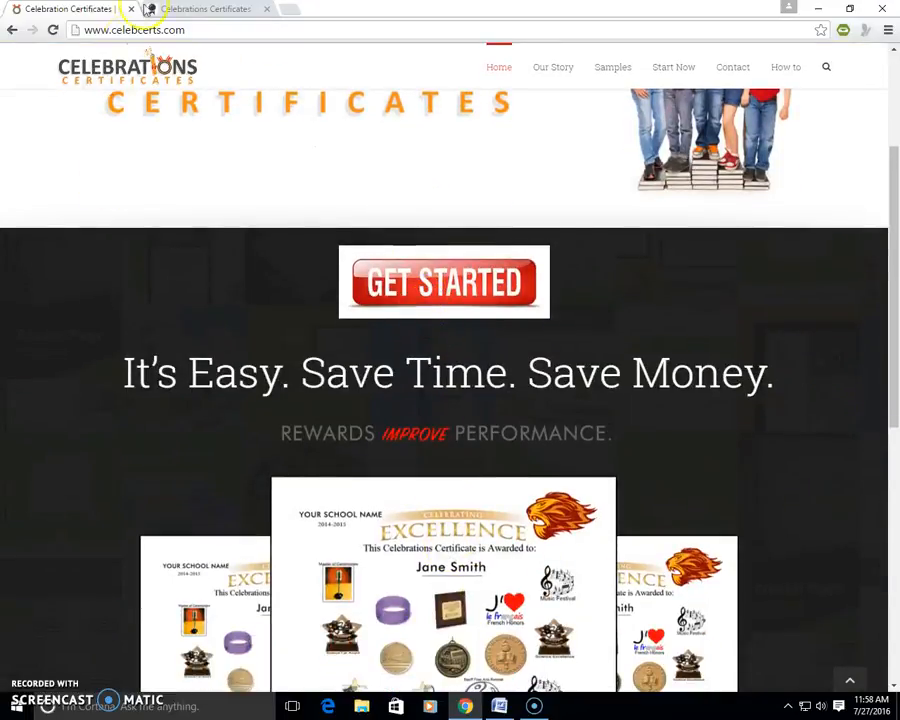
left_click(195, 11)
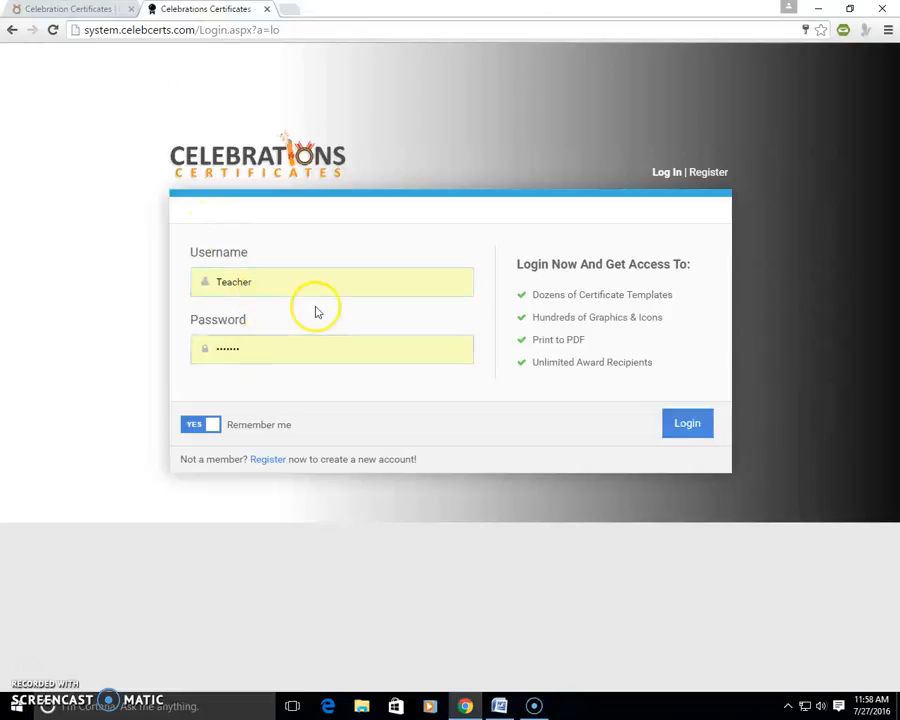
left_click(676, 424)
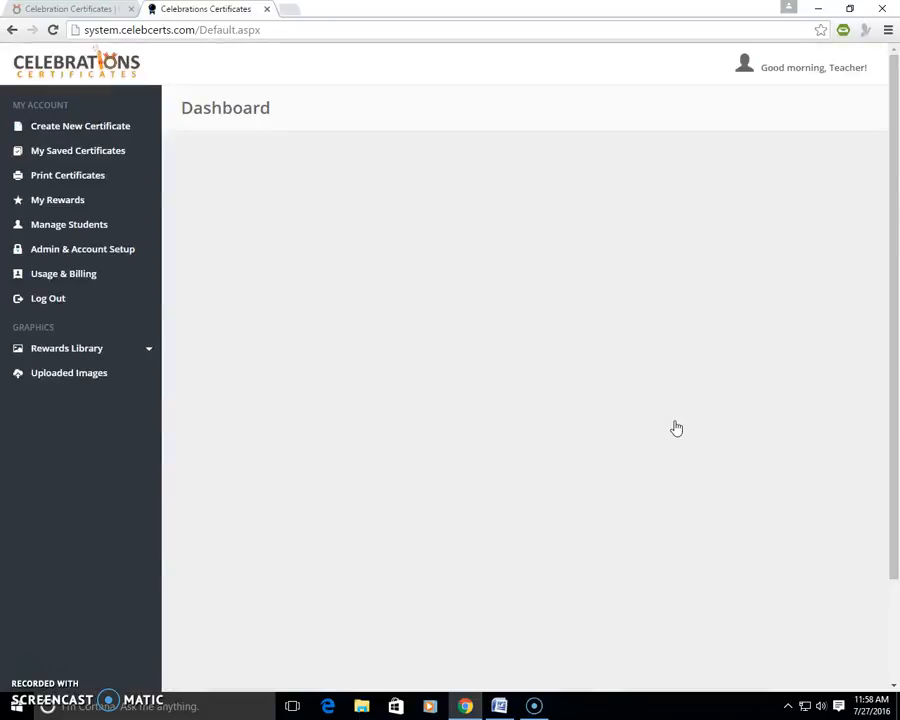
Step: Review the account's saved certificates, its list of rewards and its recipient settings
left_click(89, 152)
left_click(488, 388)
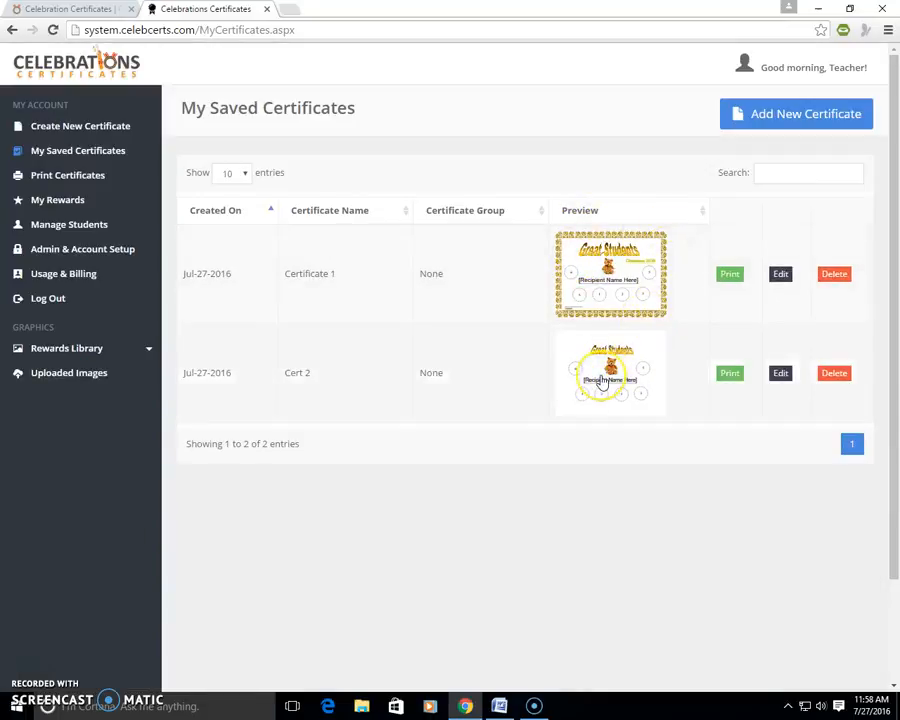
left_click(57, 203)
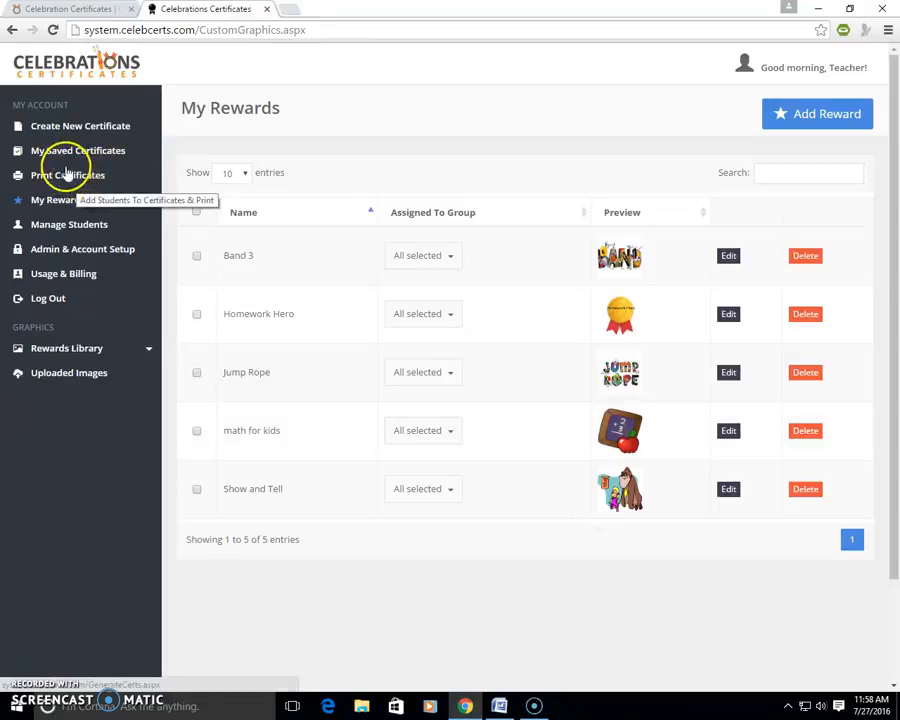
left_click(68, 251)
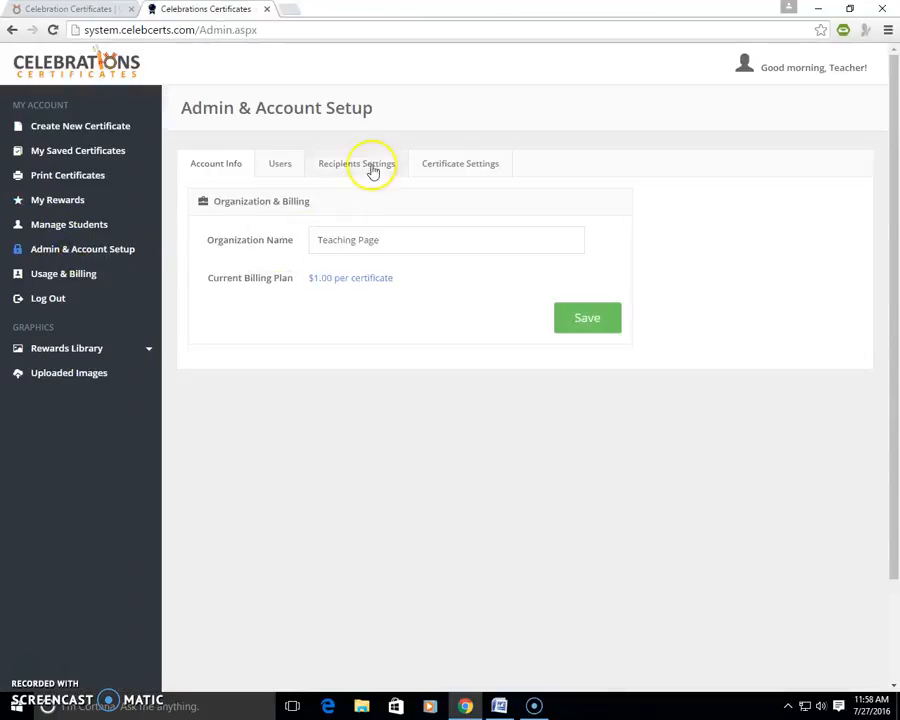
left_click(341, 164)
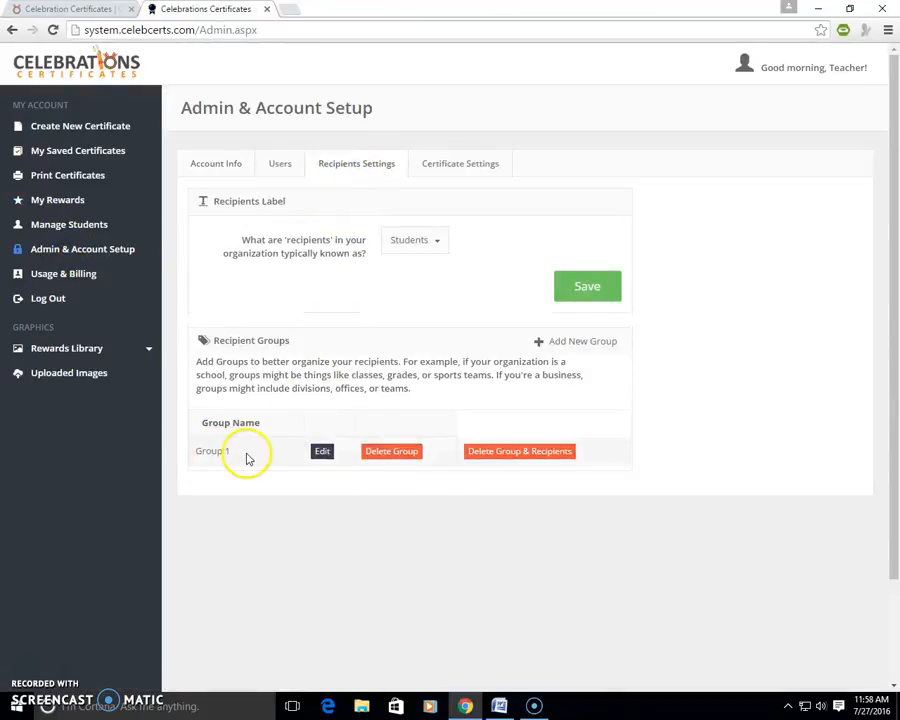
Step: Add a new student by entering the full name, assigning Group 1 as recipient group, and saving
left_click(62, 226)
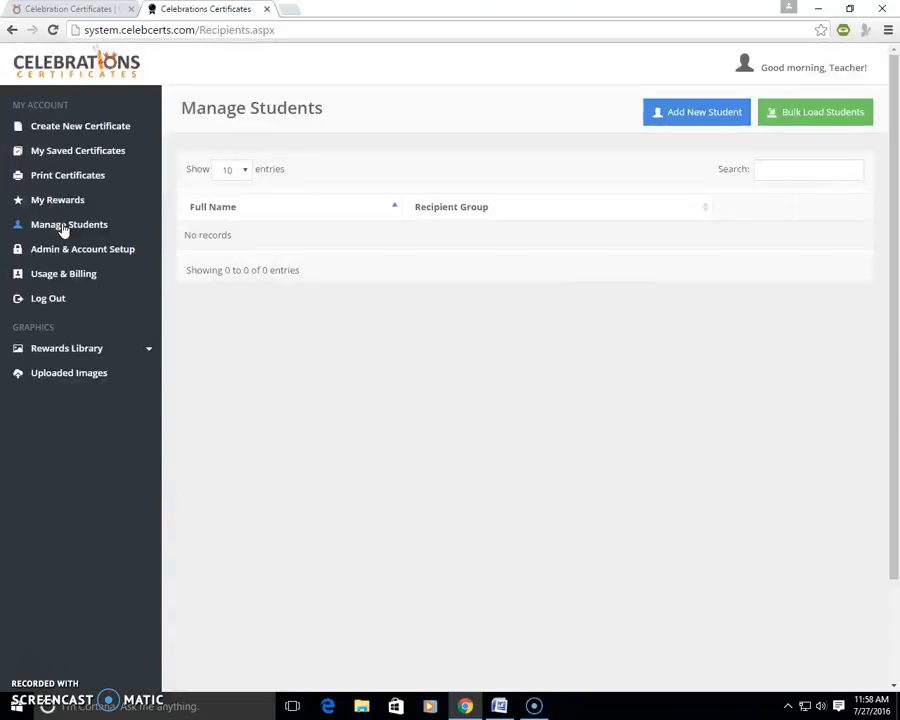
left_click(706, 113)
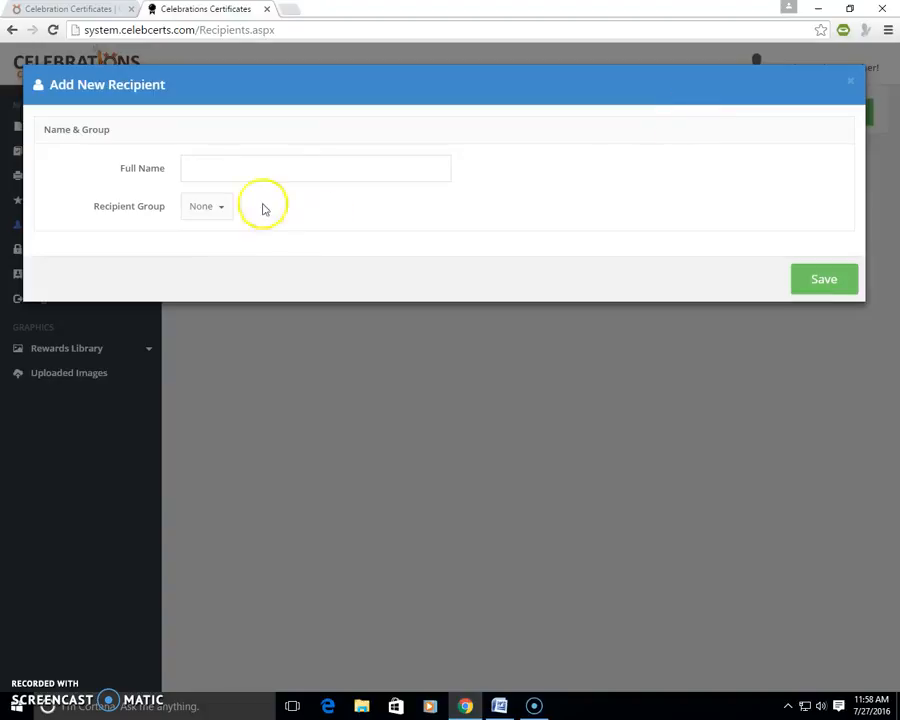
left_click(234, 167)
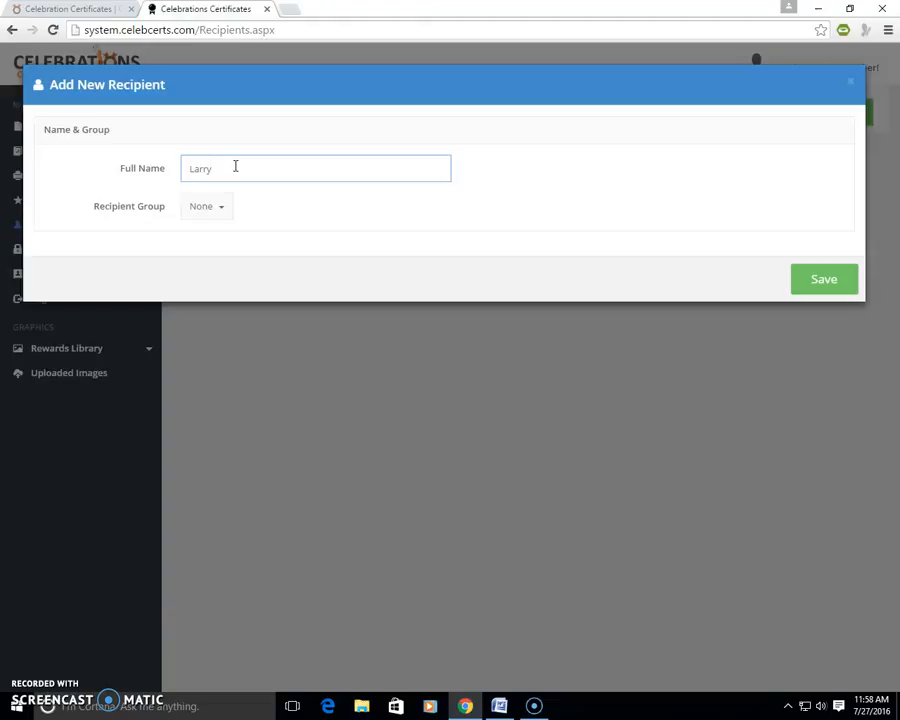
type("Larry Bird")
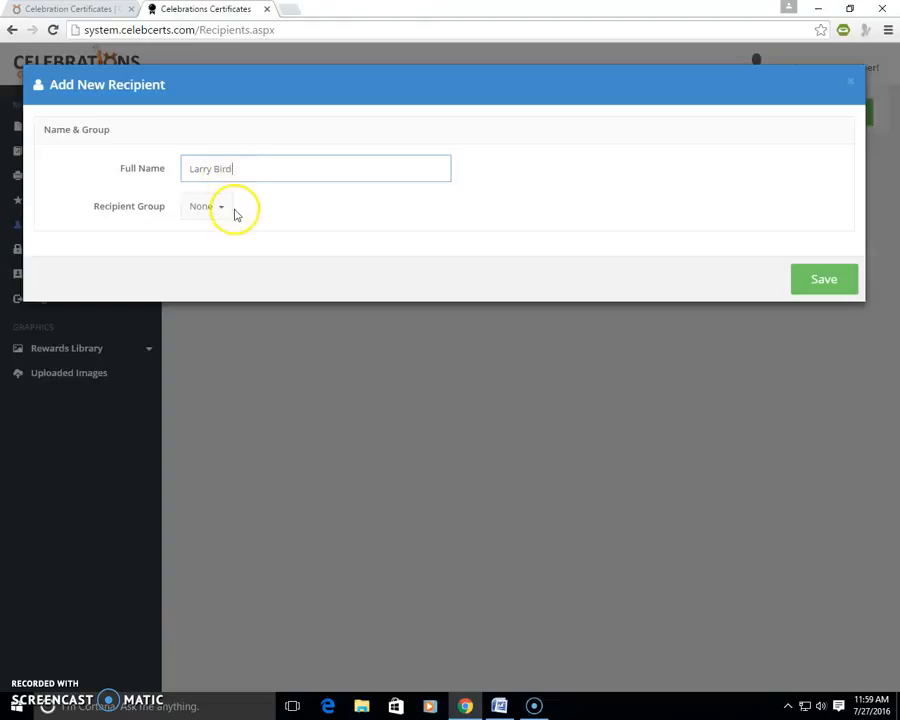
left_click(221, 207)
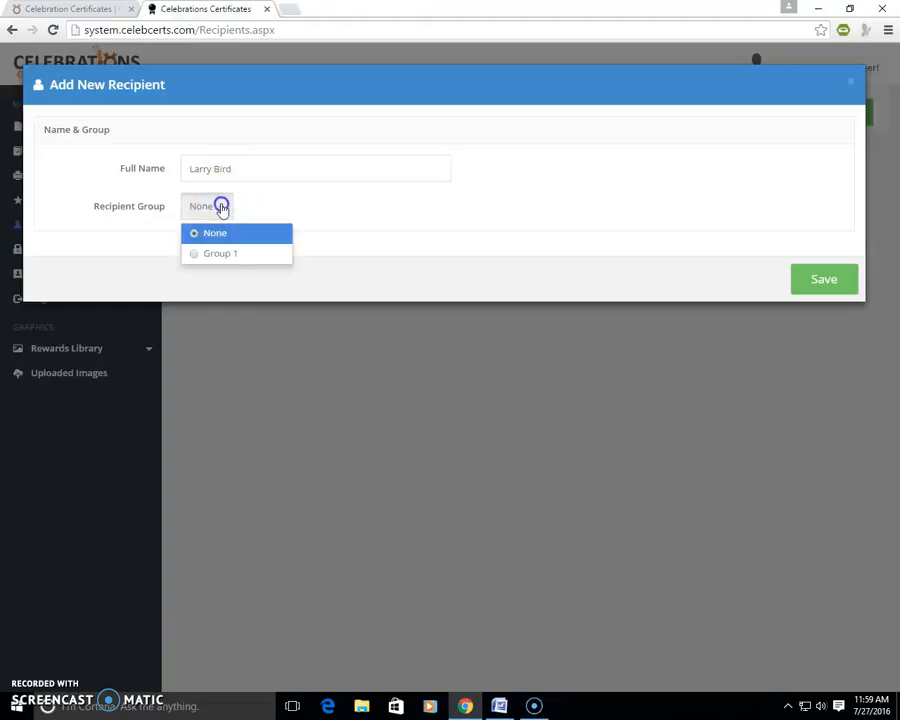
left_click(196, 253)
left_click(824, 281)
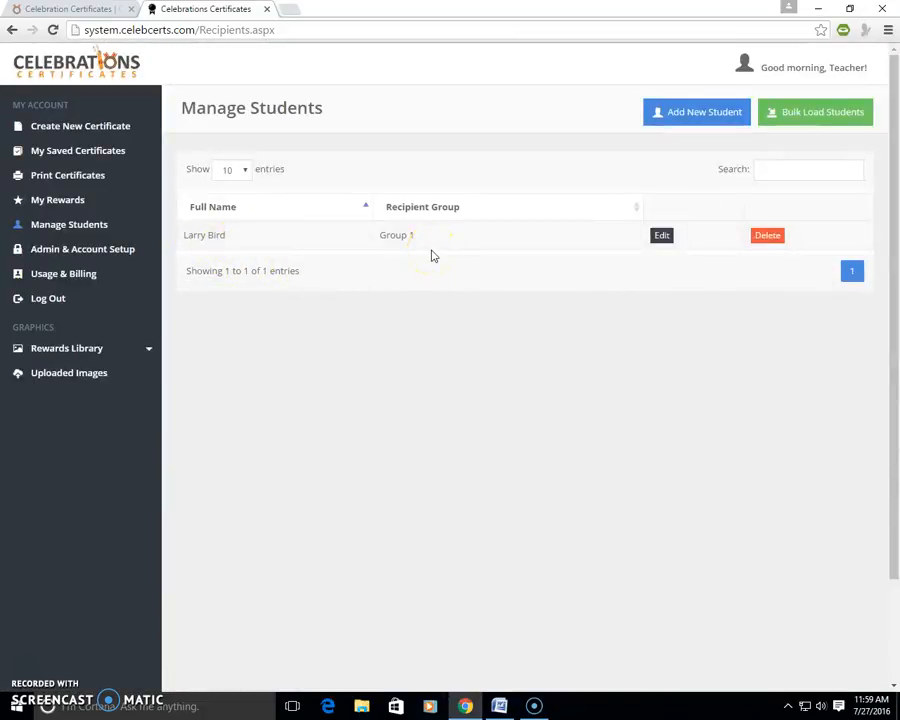
Step: Open bulk loading for students and copy the complete name list from the Fake Names document in Word
left_click(810, 116)
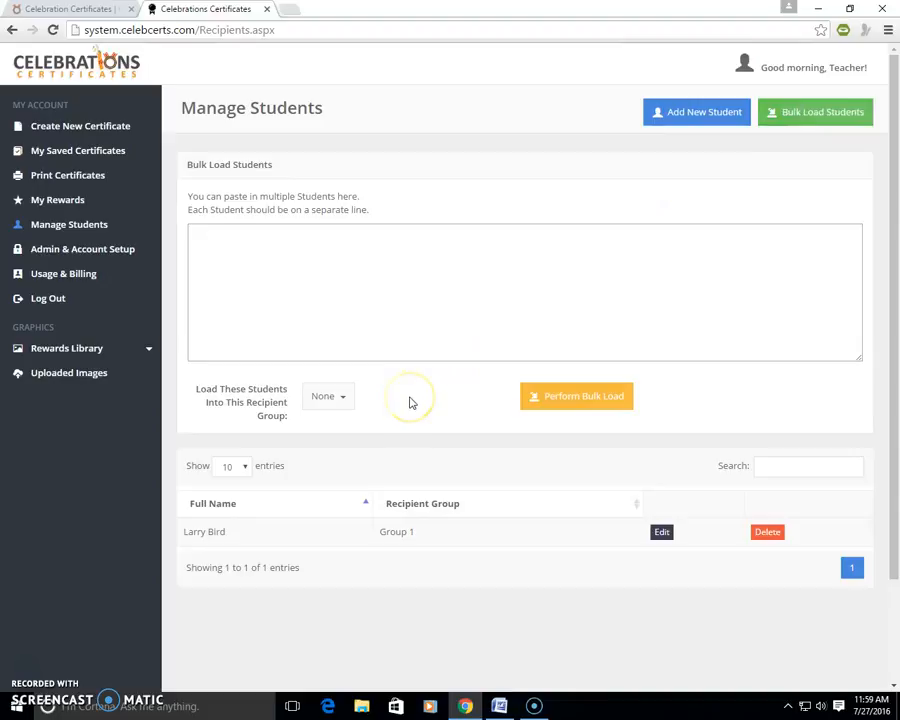
left_click(499, 707)
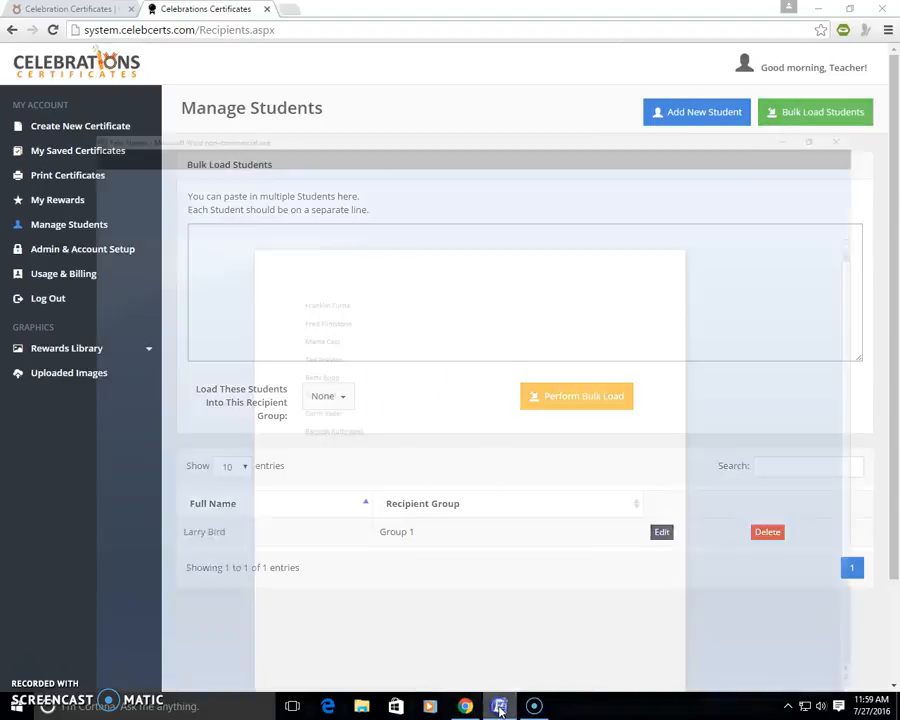
left_click(342, 259)
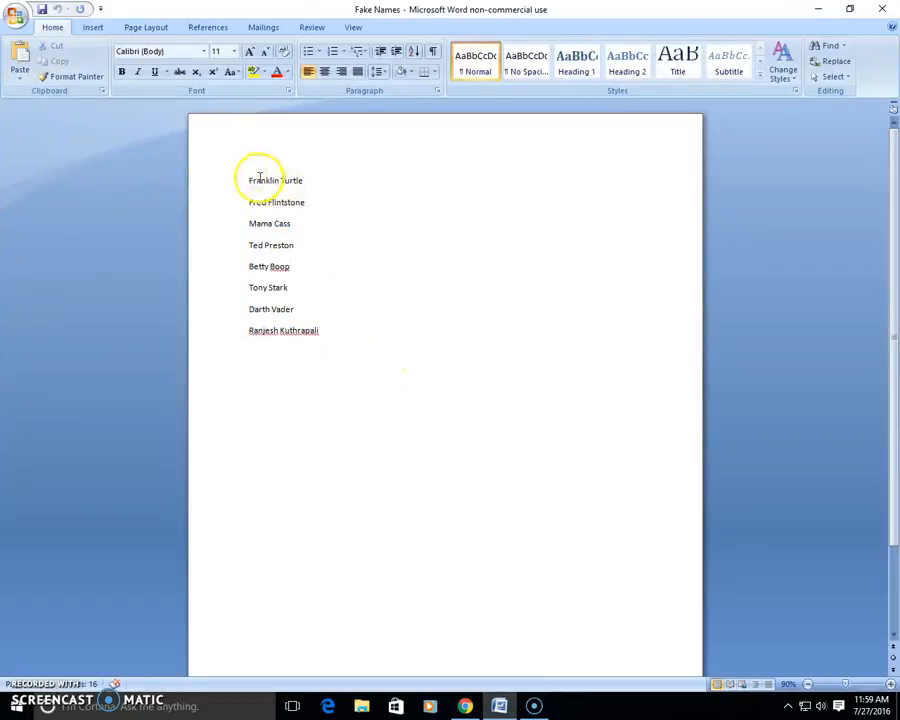
left_click_drag(246, 180, 345, 330)
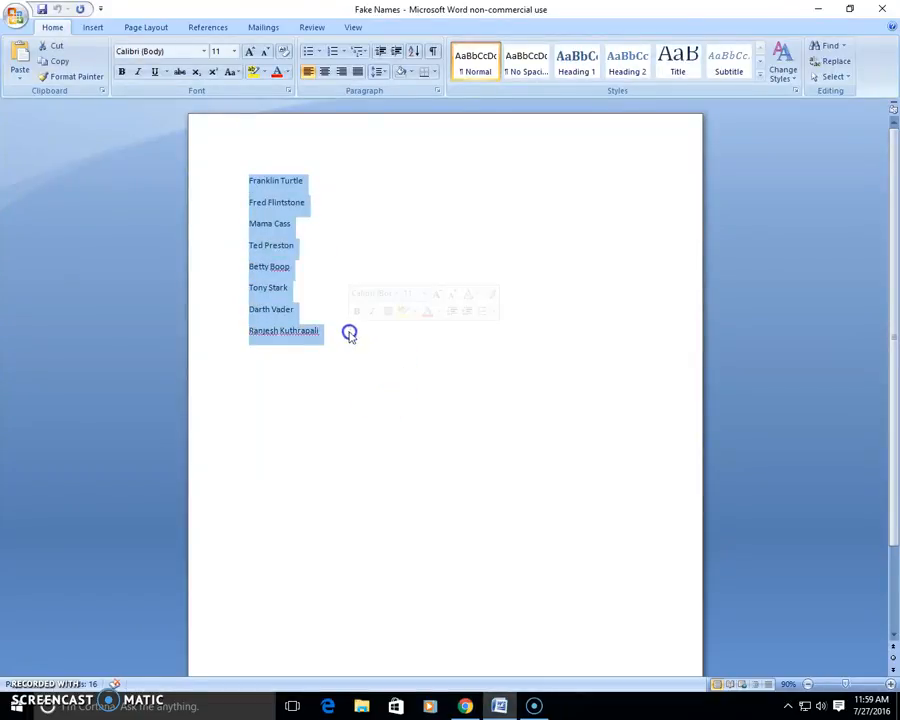
left_click(47, 63)
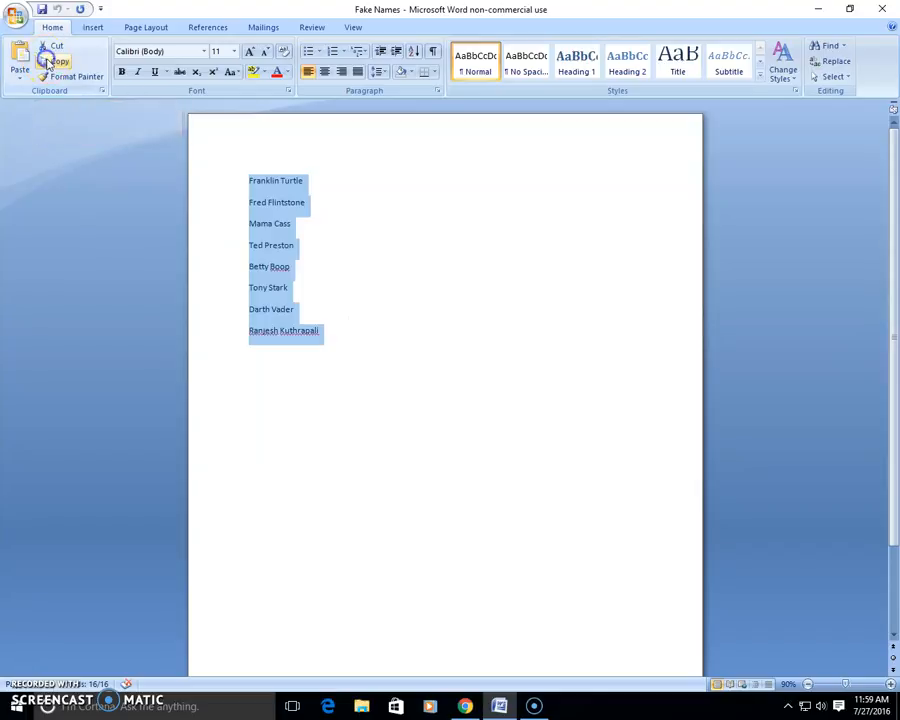
left_click(818, 8)
Step: Paste the copied names into the bulk load box and load these students into Group 1
left_click(268, 252)
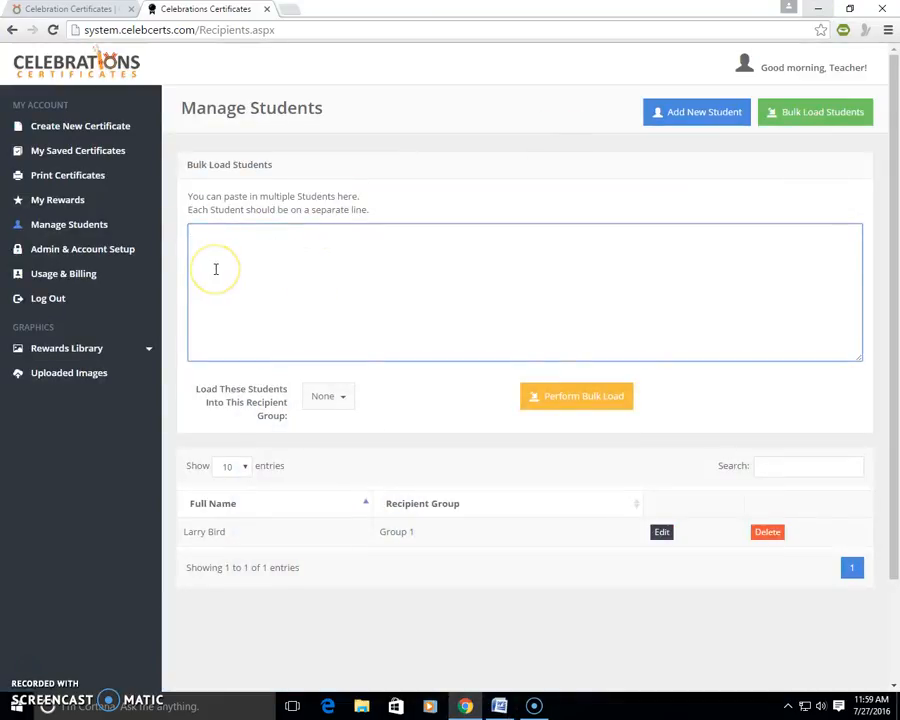
key("ctrl+v")
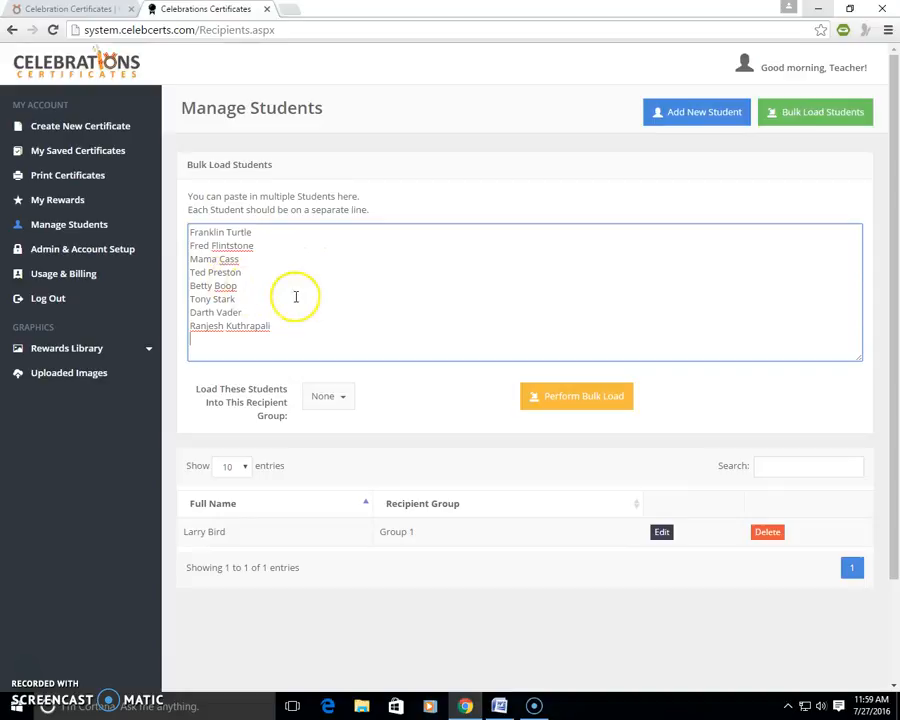
left_click(341, 398)
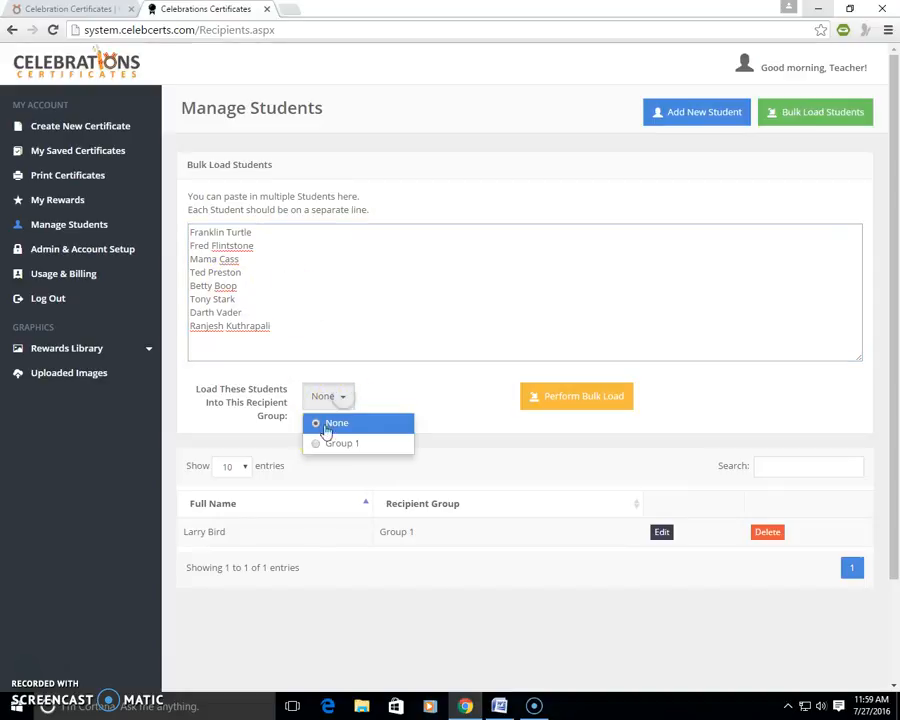
left_click(318, 446)
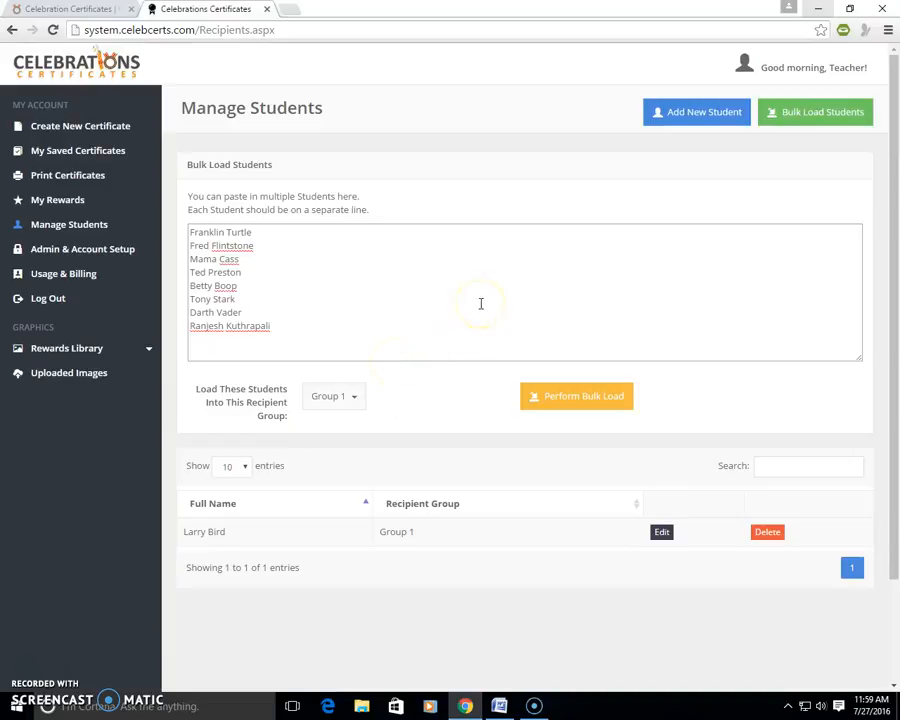
left_click(580, 399)
left_click(509, 113)
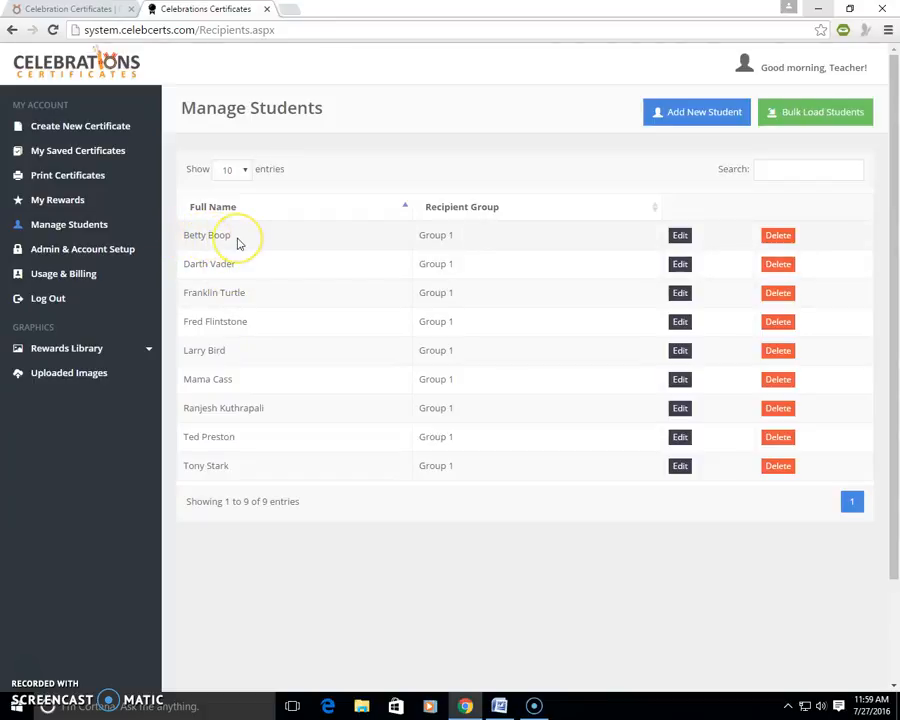
Step: Change the sixth listed student's first name to the spelling with a double m and save it
left_click(217, 320)
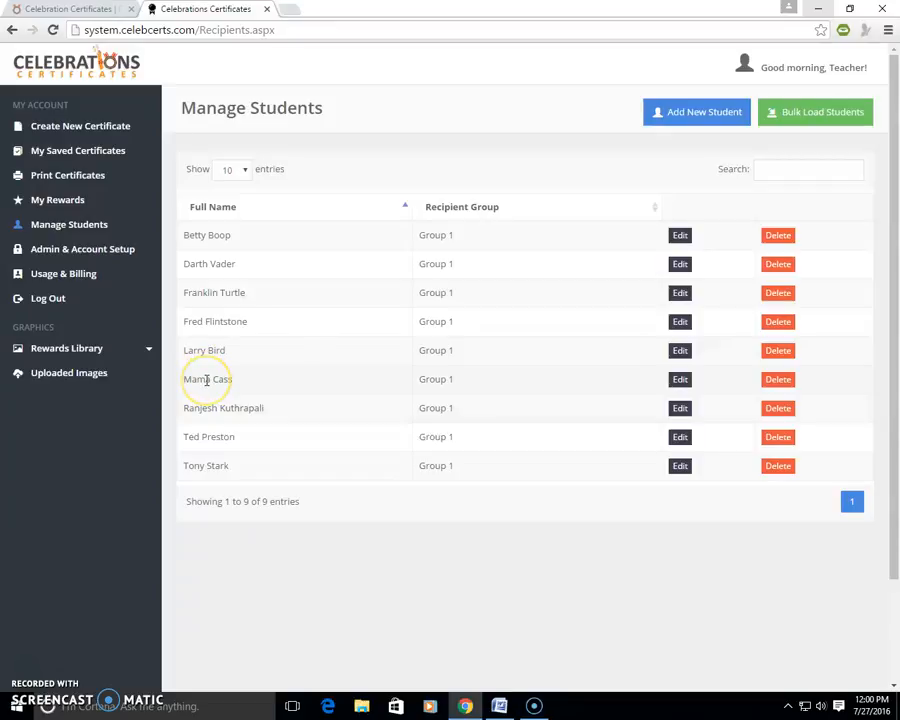
left_click(681, 381)
left_click(204, 169)
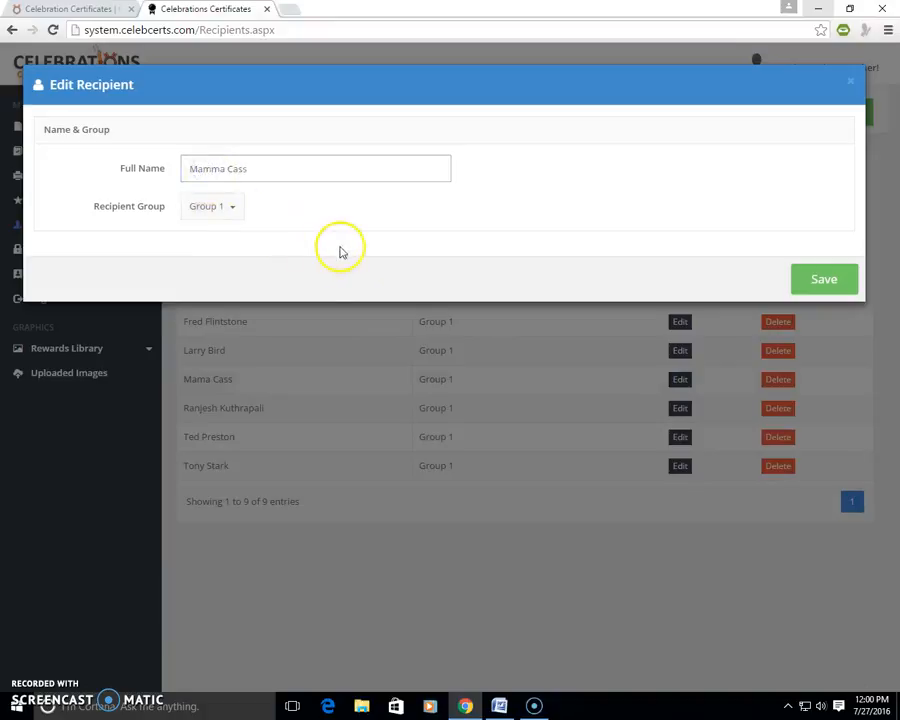
left_click(829, 280)
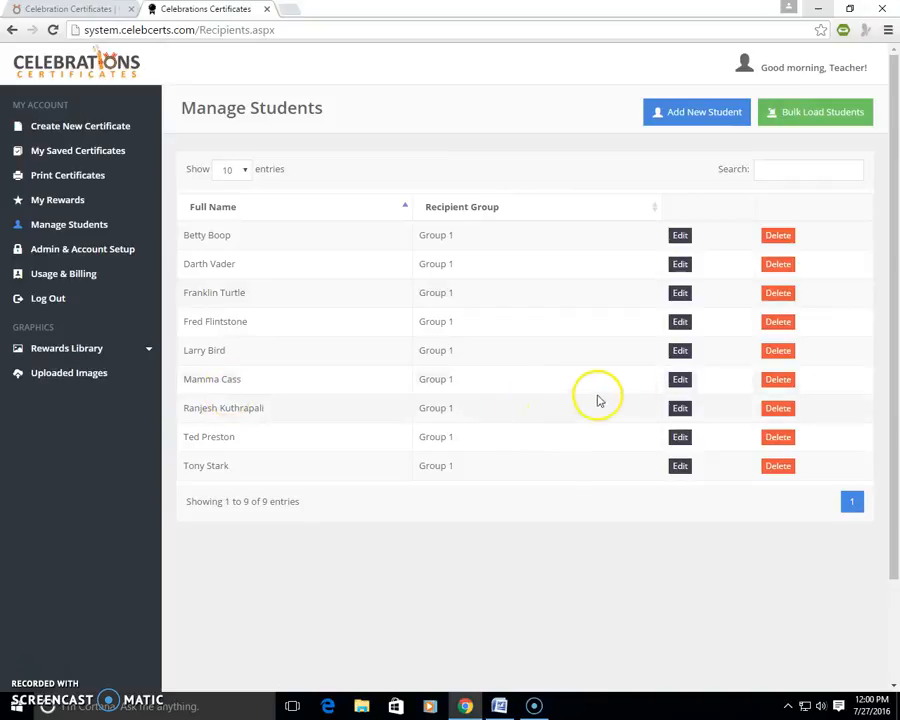
Step: Restore the single-m spelling of the sixth listed student's first name and save it
left_click(680, 381)
left_click(222, 168)
left_click(832, 284)
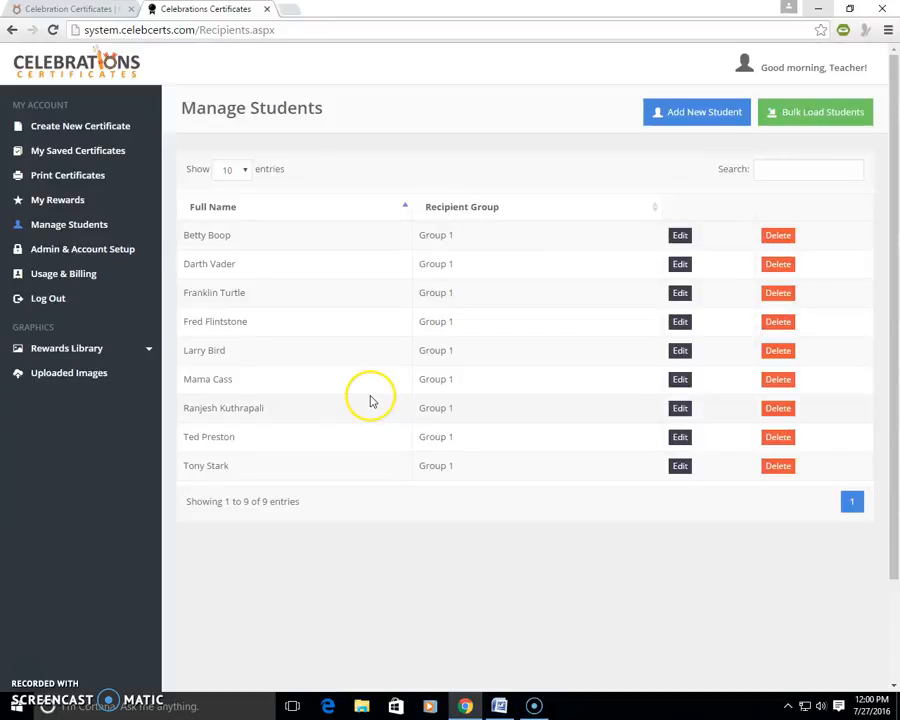
Step: Open certificate printing and choose Group 1 as the recipient group
left_click(67, 177)
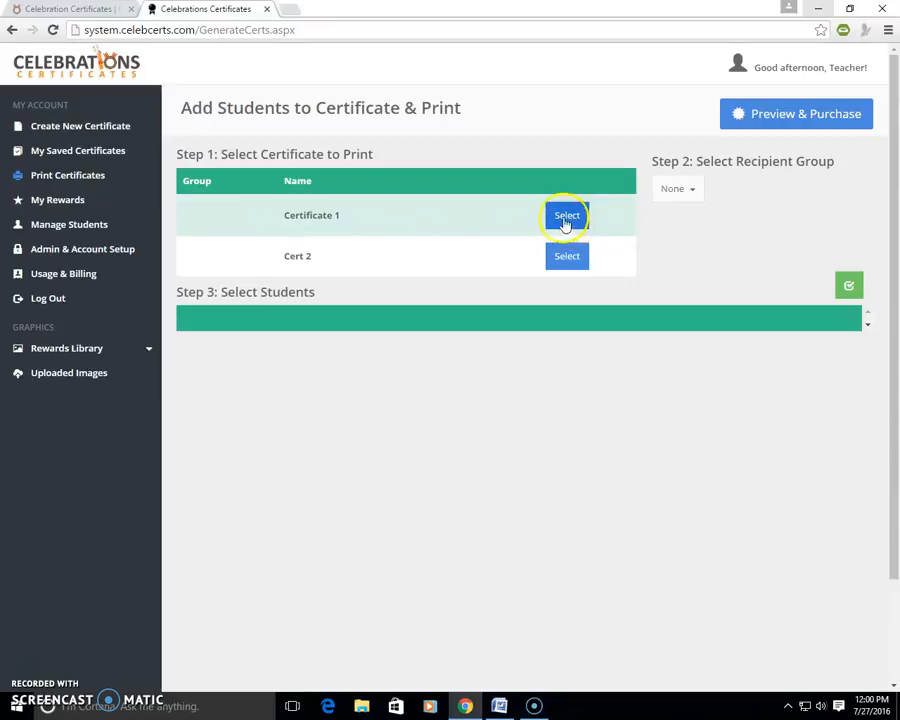
left_click(697, 195)
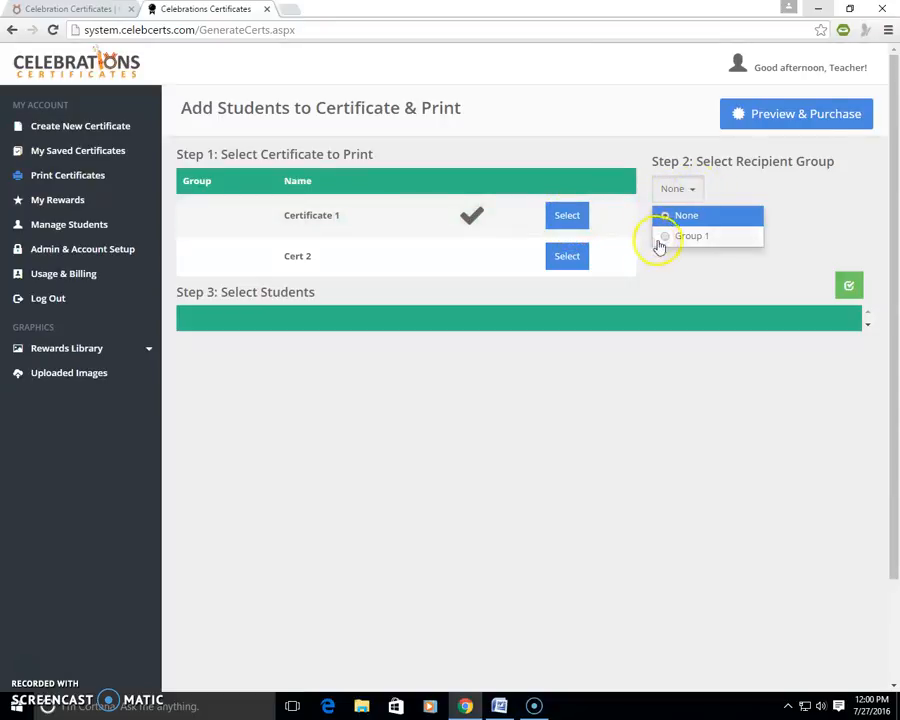
left_click(661, 240)
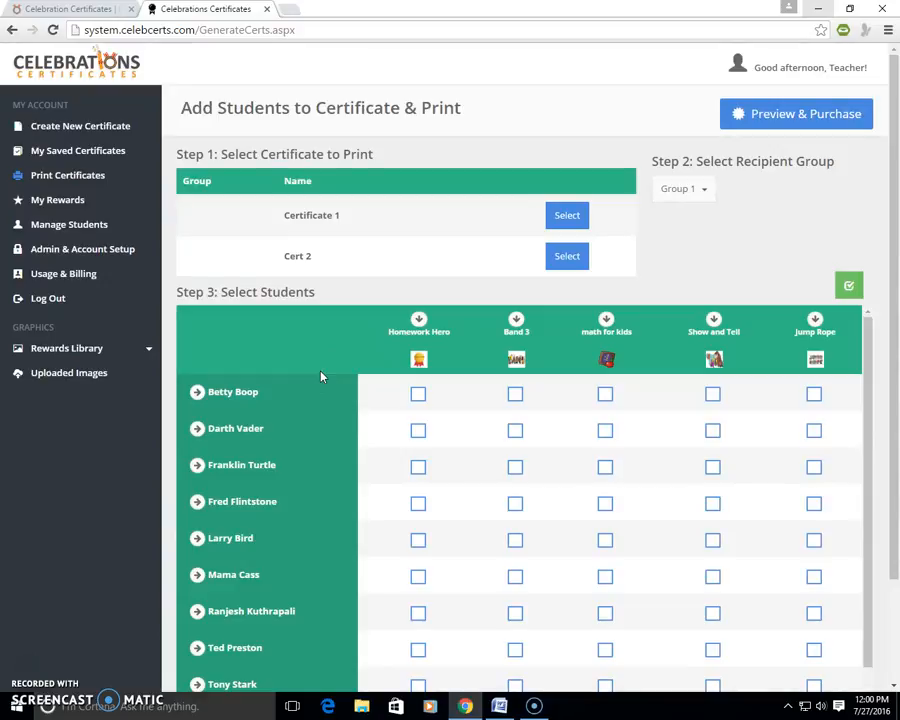
Step: Try assigning all rewards to the first listed student and clear that selection again
left_click(197, 394)
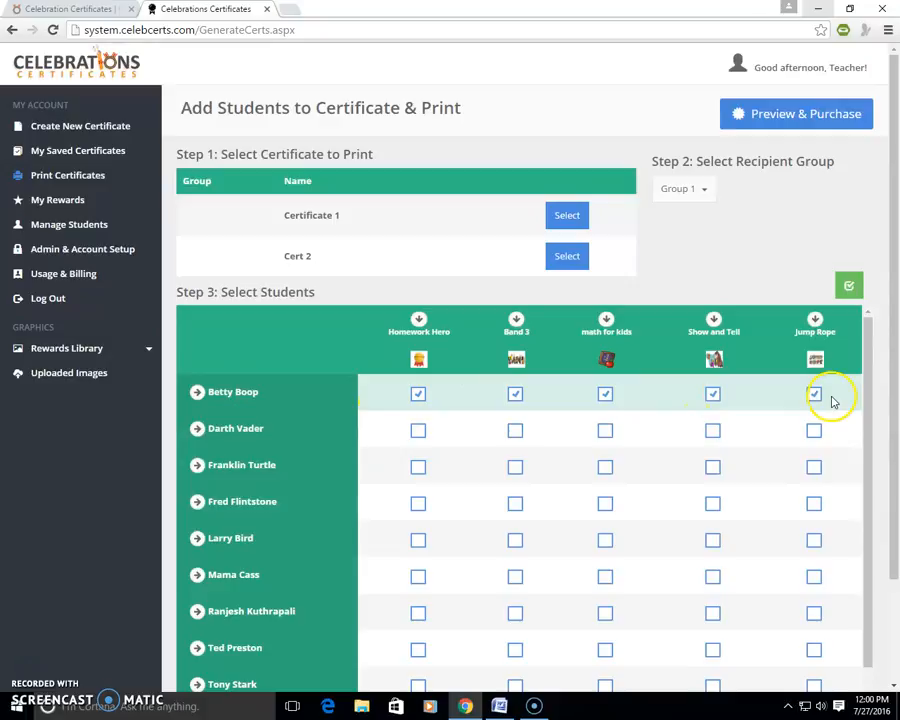
left_click(419, 396)
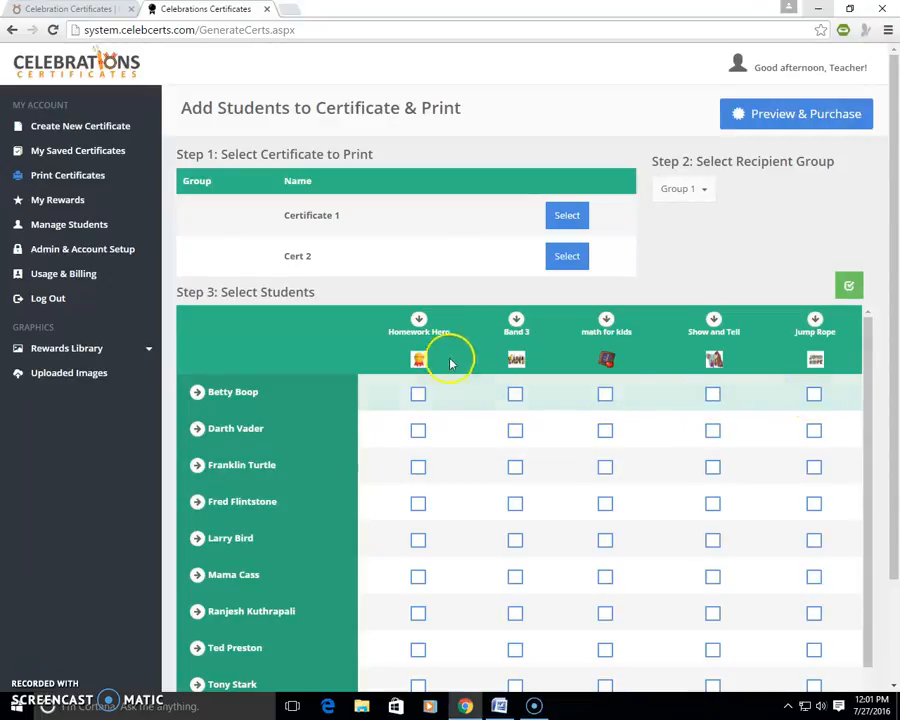
Step: Assign the Homework Hero reward to every student in Group 1
left_click(418, 320)
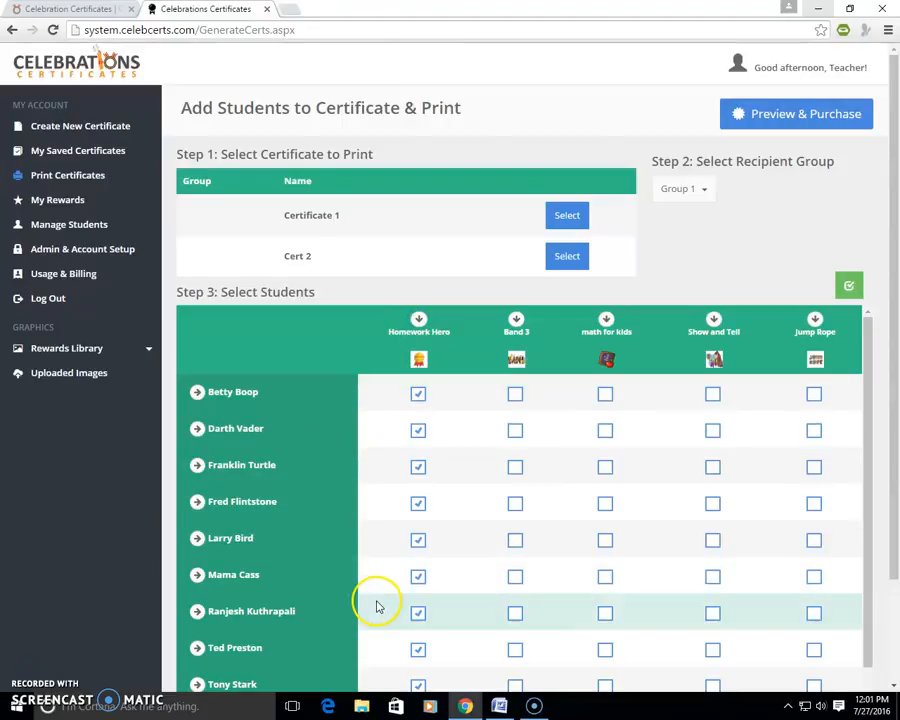
scroll(386, 568, "down", 1)
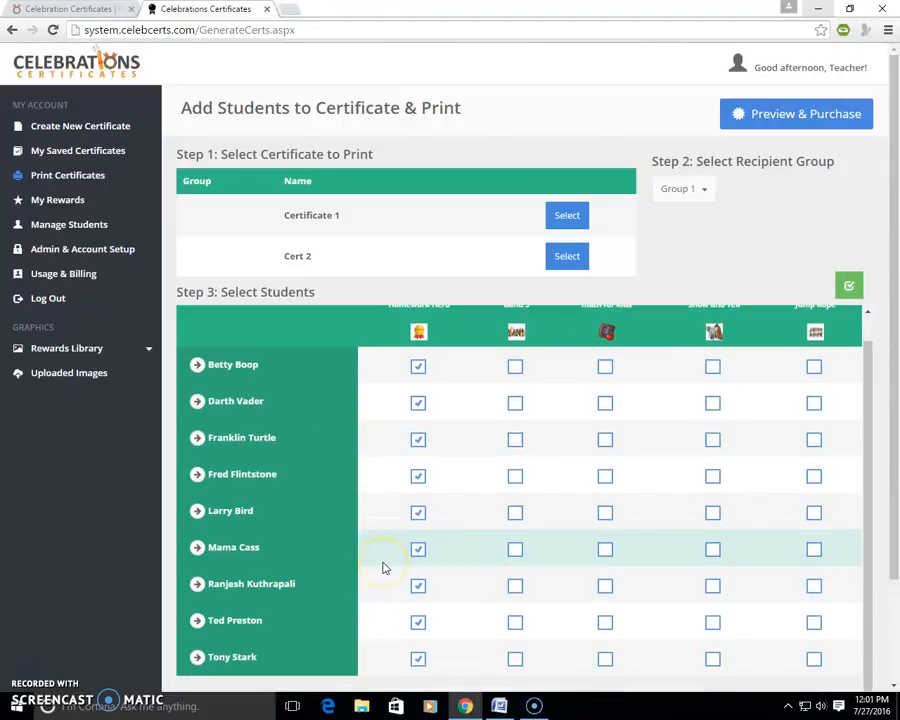
scroll(896, 422, "down", 1)
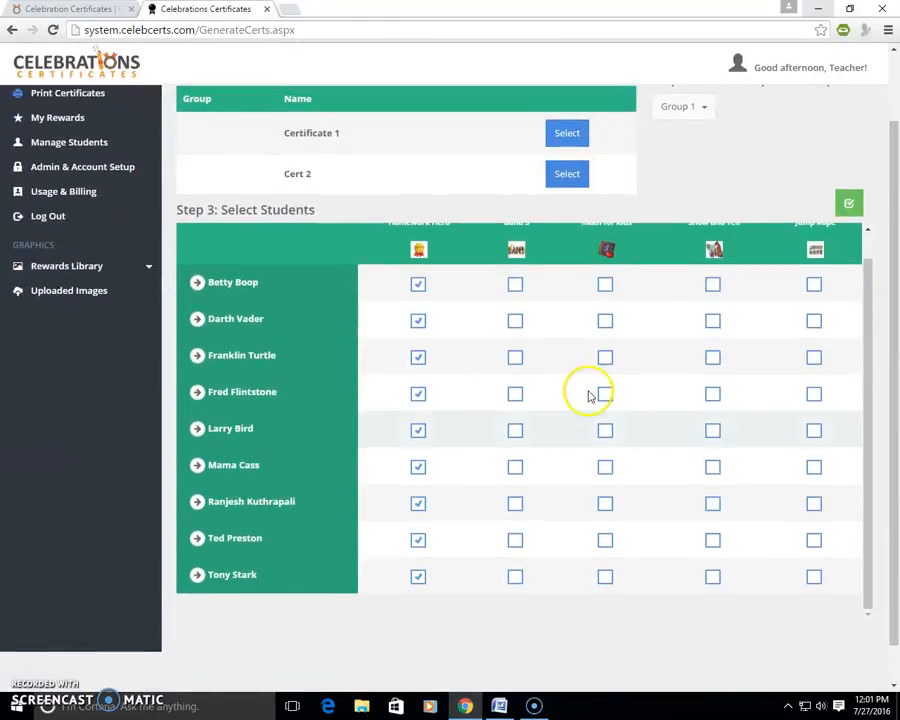
Step: Clear the Homework Hero reward from all students and assign all five rewards to the first listed student only
scroll(410, 280, "up", 1)
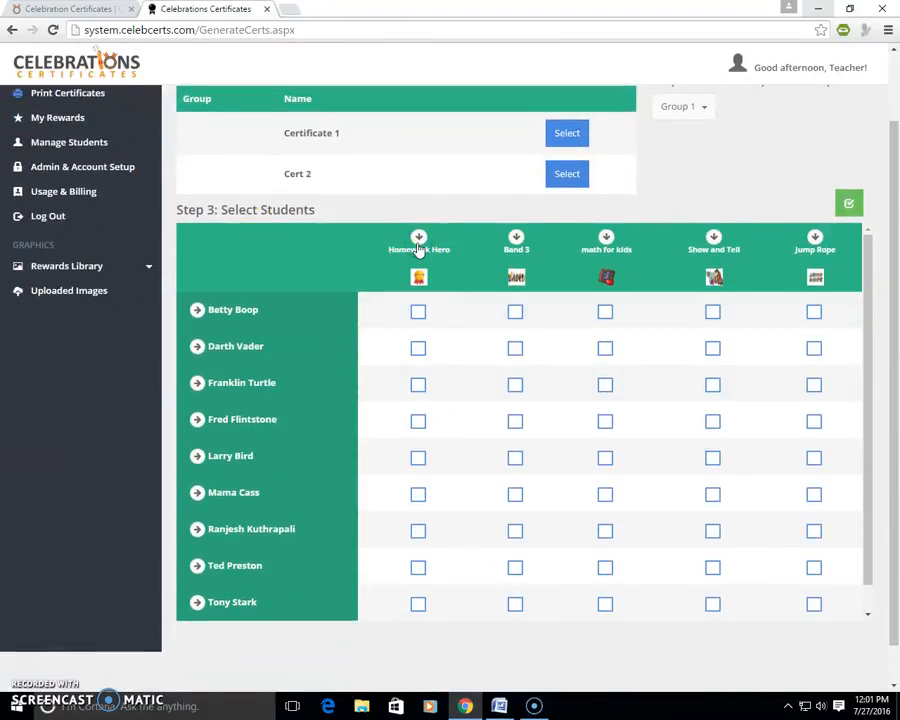
left_click(419, 316)
left_click(419, 316)
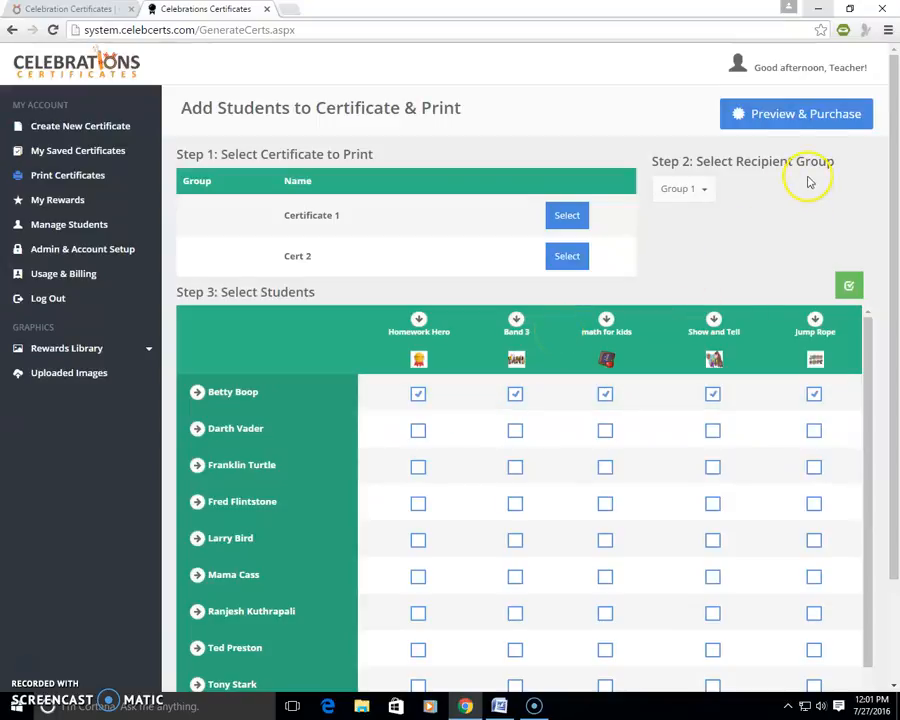
Step: Open the purchase preview for the first listed student's certificate and examine its layout and reward pictures
left_click(778, 119)
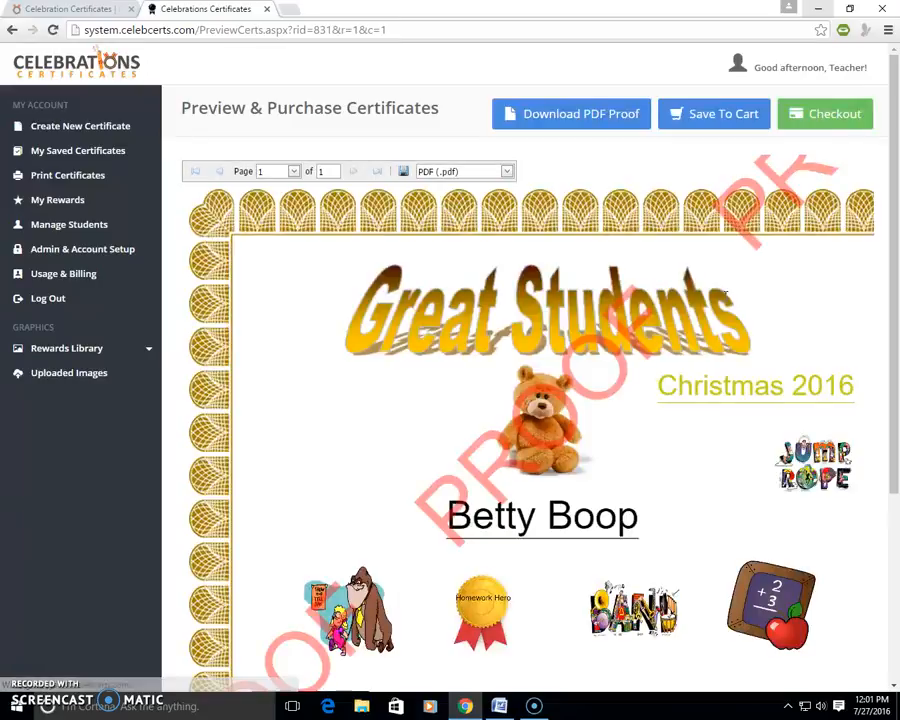
scroll(622, 393, "down", 3)
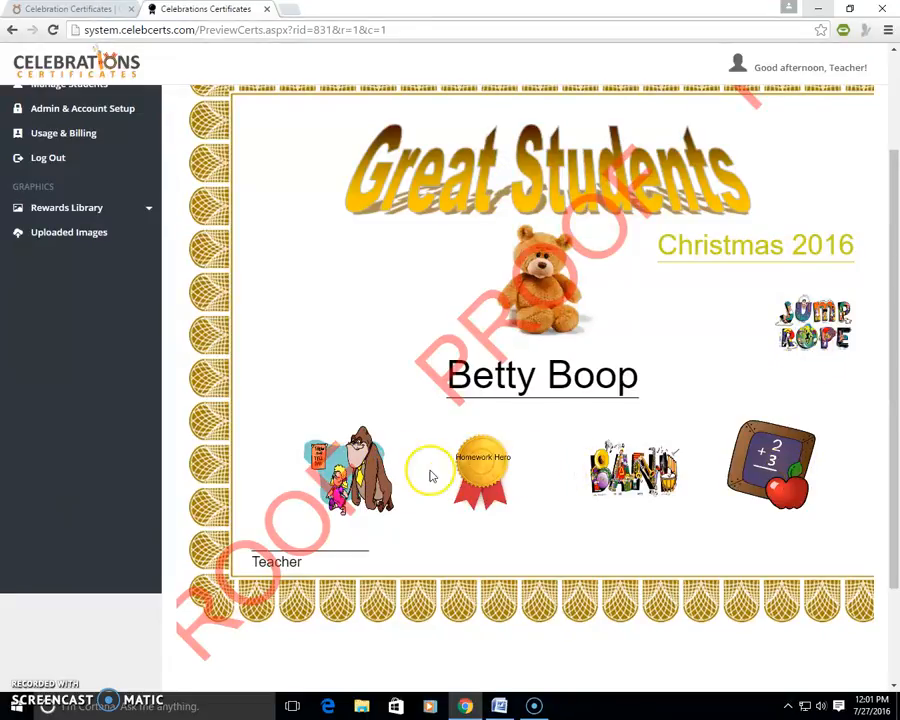
scroll(446, 376, "up", 1)
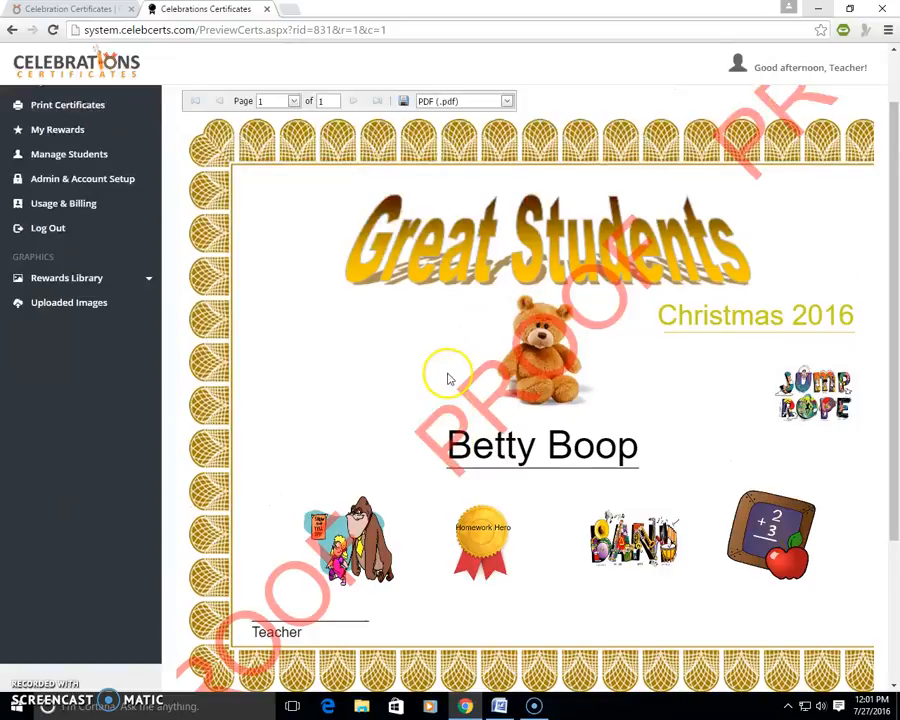
Step: Download the certificate's PDF proof, open it for viewing and close it again
scroll(464, 346, "up", 1)
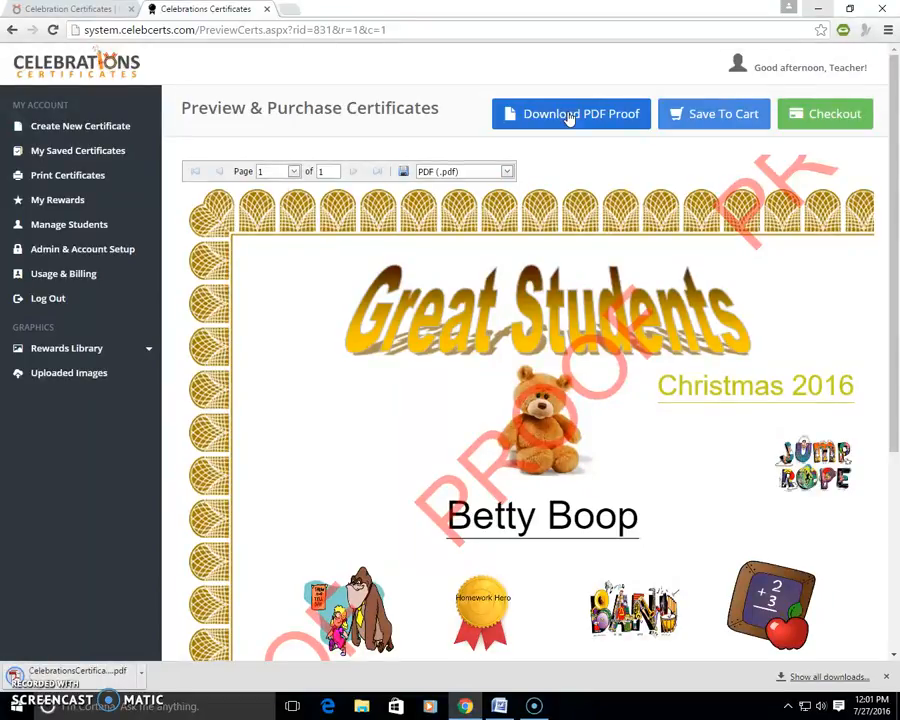
left_click(82, 668)
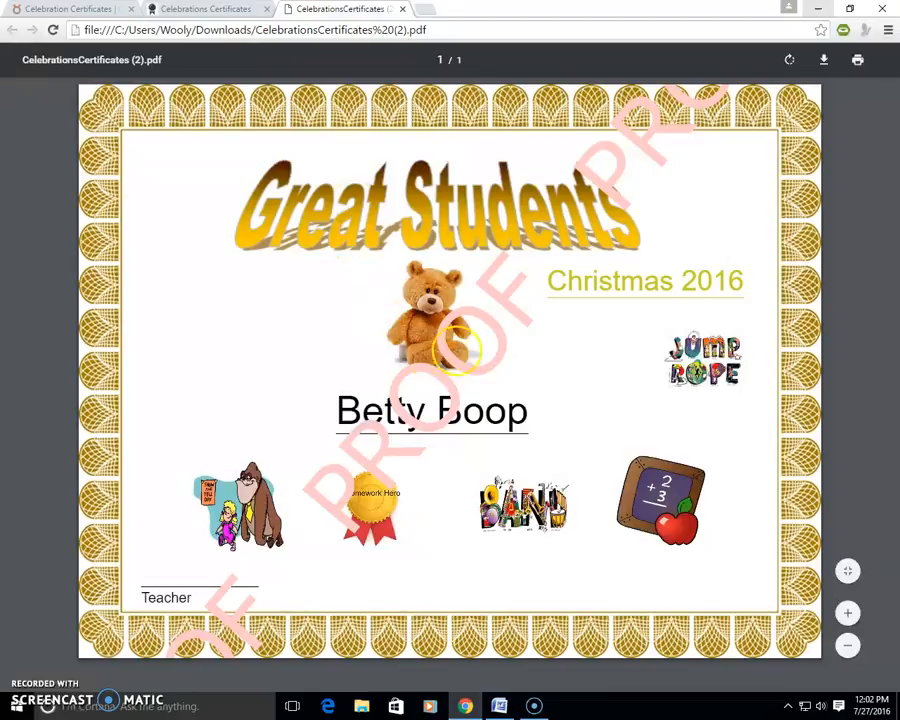
left_click(403, 9)
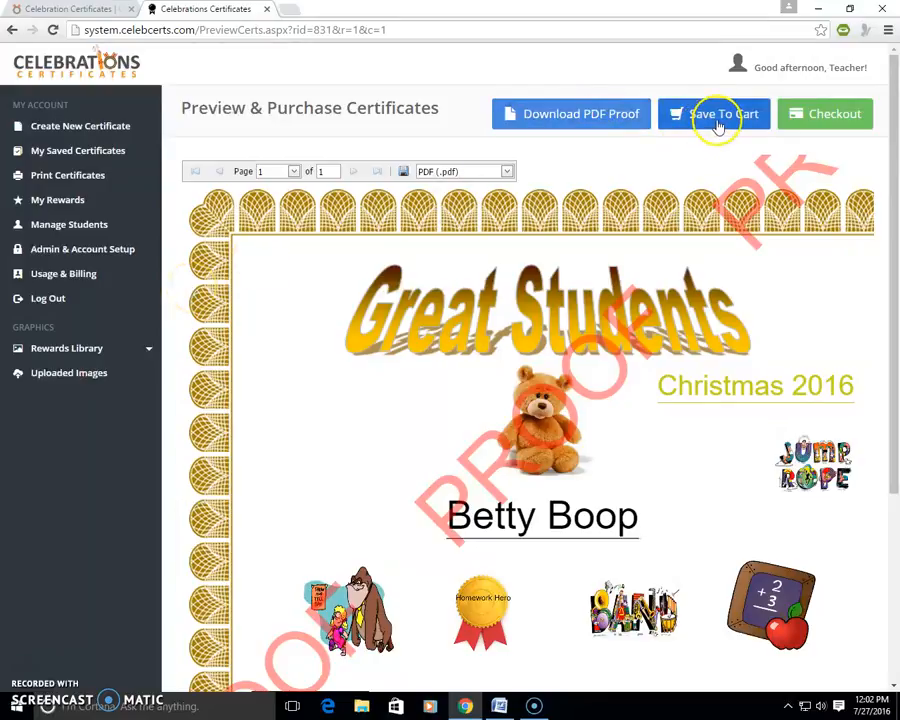
Step: Return to certificate printing, select Certificate 1 and choose Group 1 as the recipient group
left_click(80, 180)
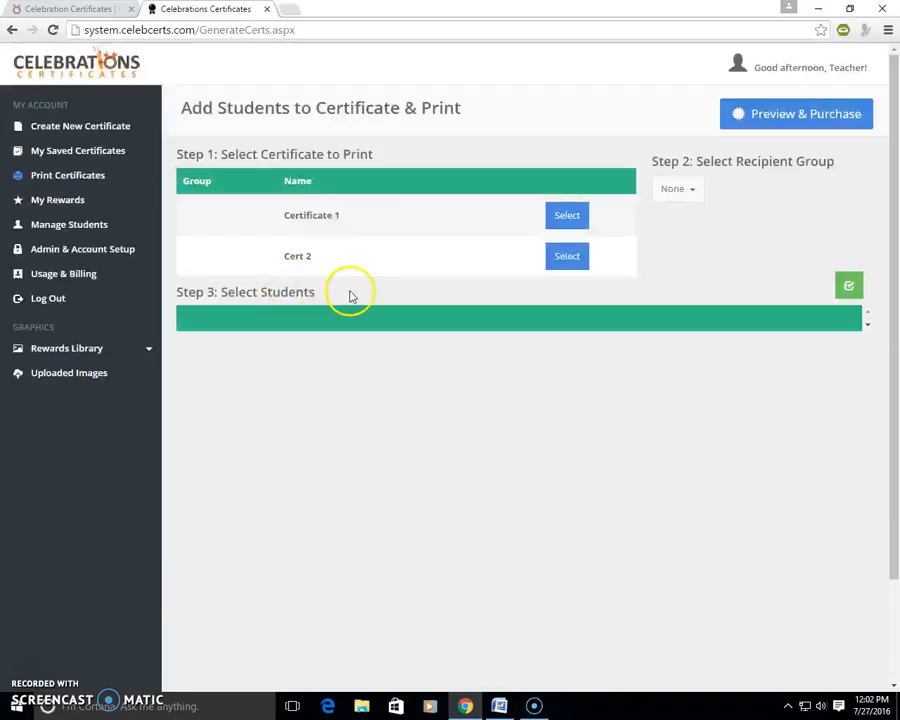
left_click(571, 218)
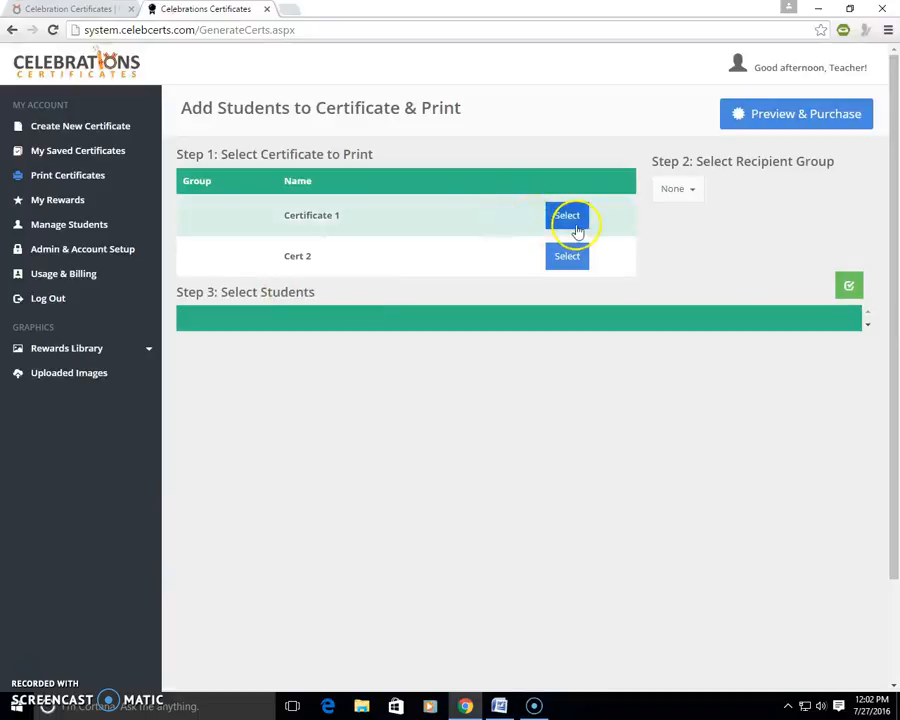
left_click(690, 203)
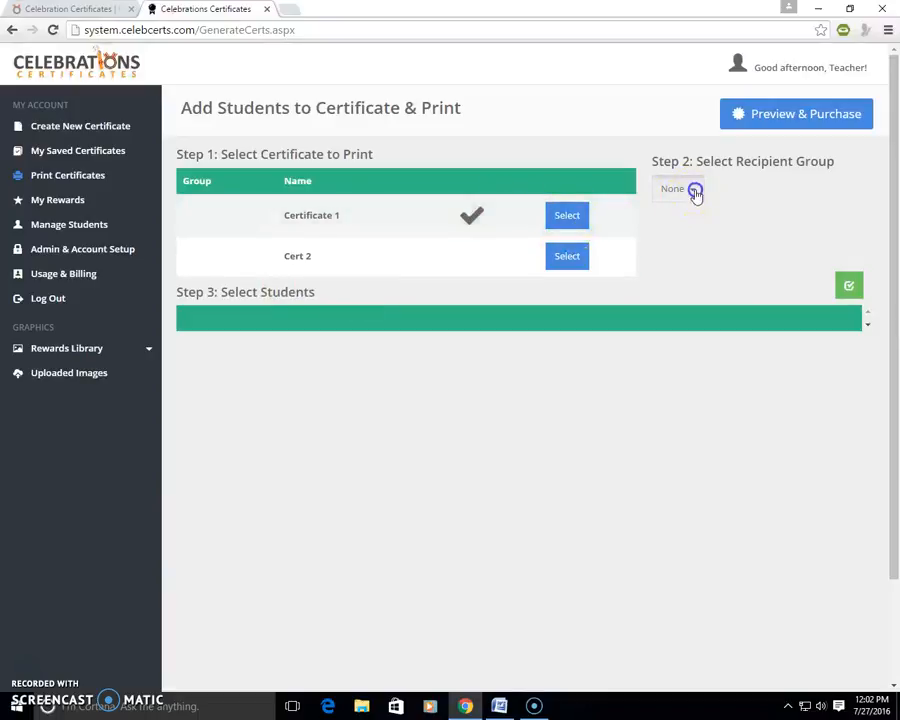
left_click(695, 194)
left_click(667, 239)
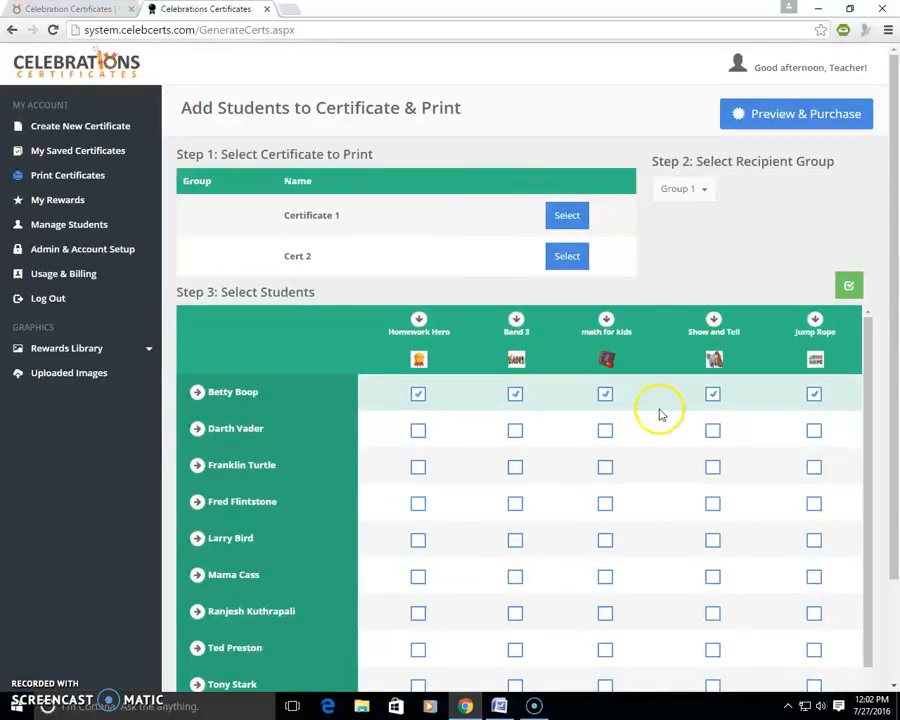
Step: Assign the Band 3, Show and Tell and Jump Rope rewards to the second listed student
left_click_drag(886, 492, 892, 565)
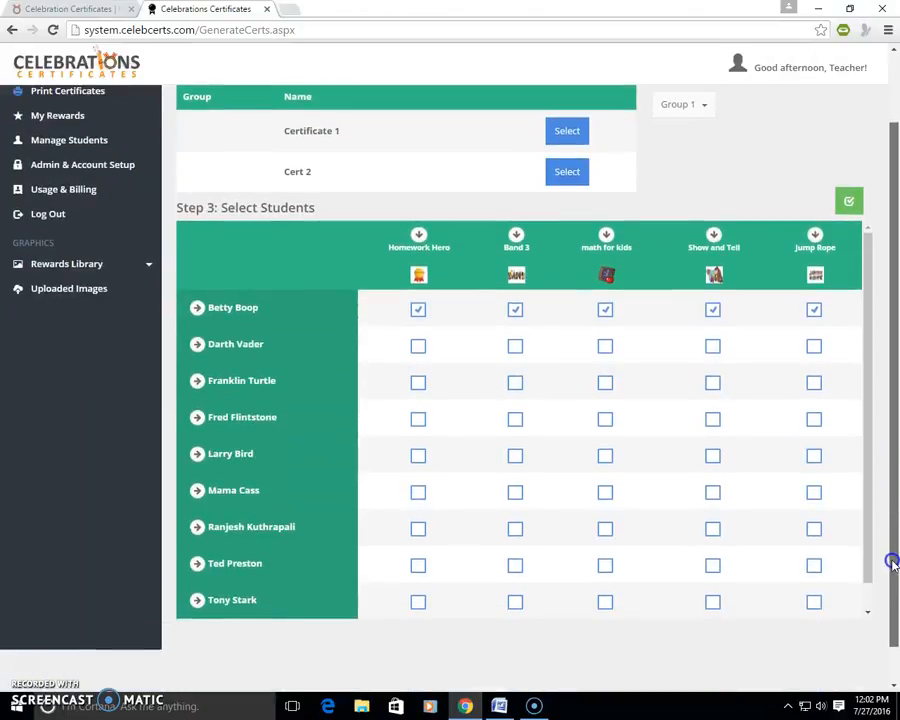
right_click(267, 385)
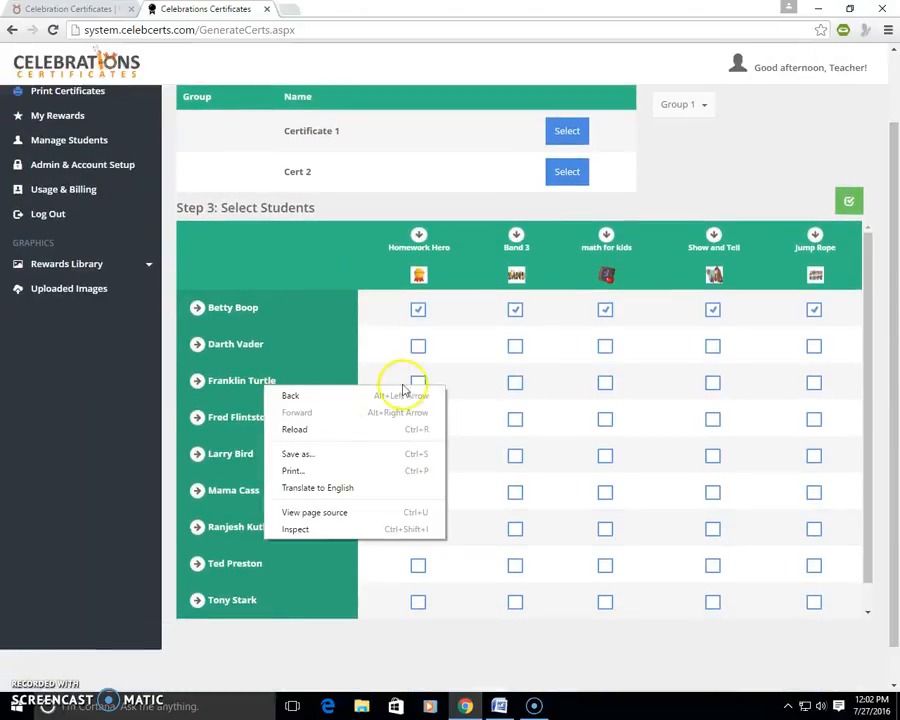
left_click(514, 347)
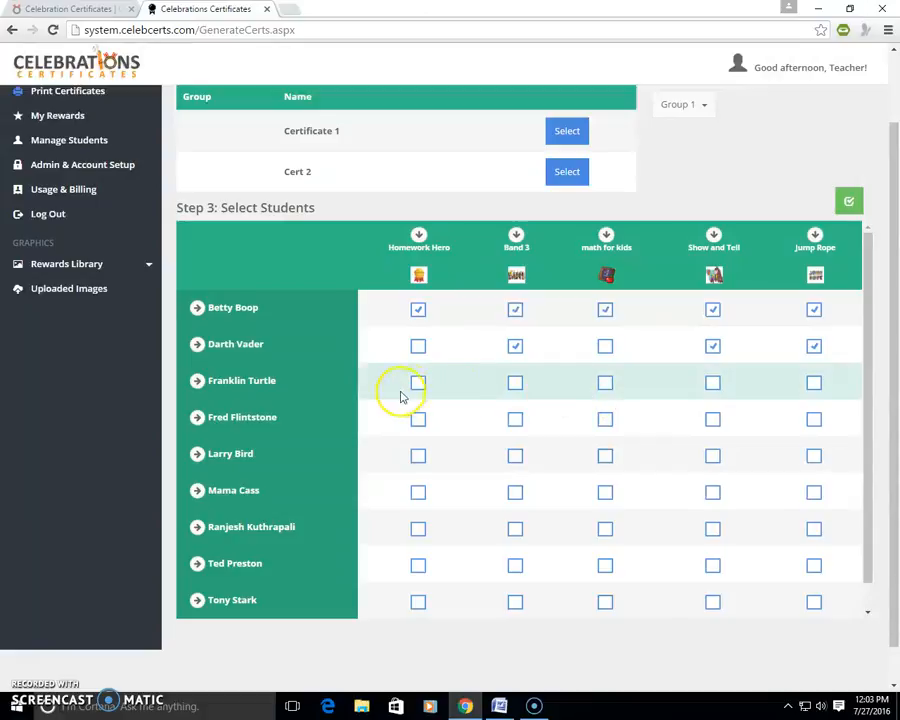
Step: Assign the Homework Hero, Band 3, math for kids and Jump Rope rewards to the third listed student
left_click(416, 384)
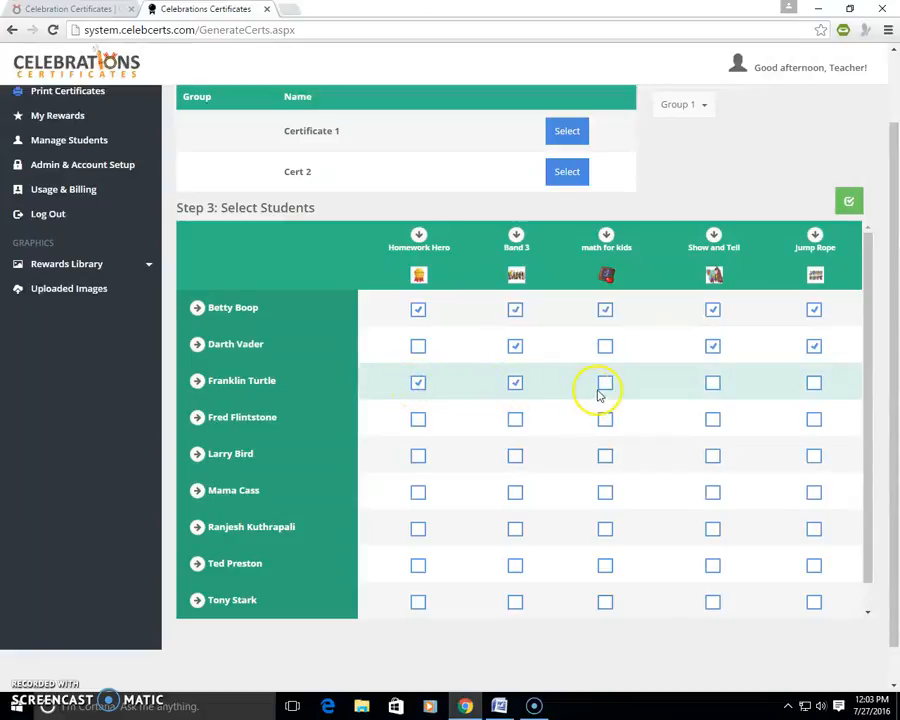
left_click(605, 386)
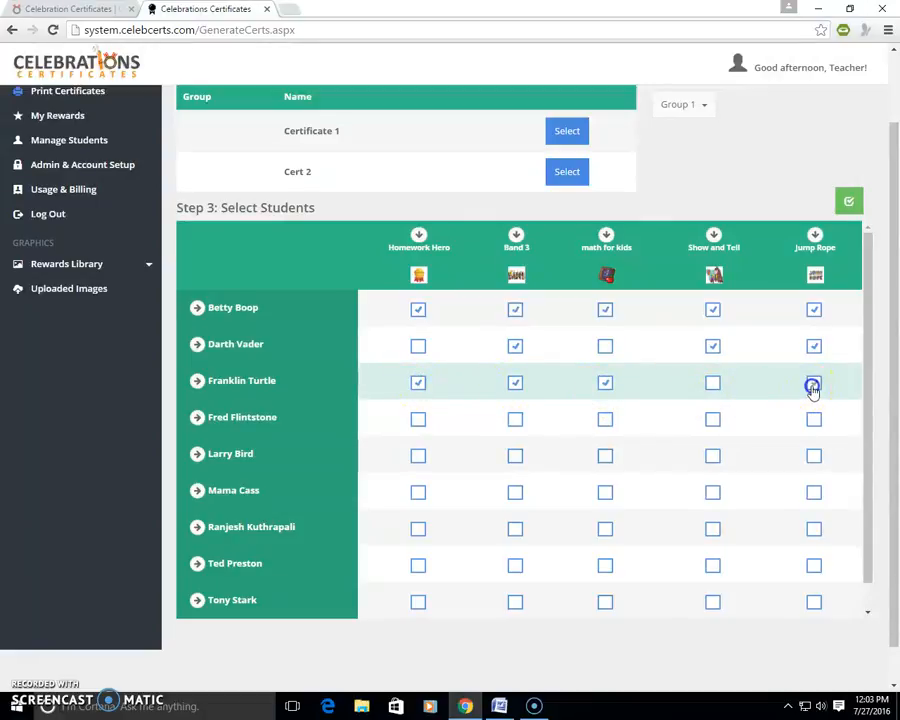
left_click(813, 386)
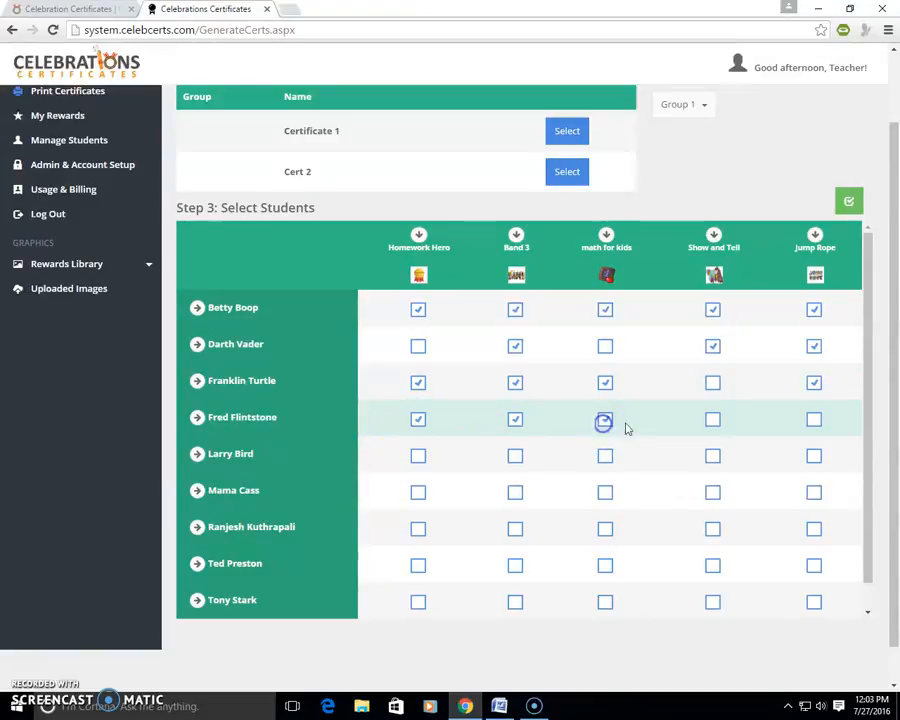
Step: Assign all five rewards to the fourth and fifth listed students, and Band 3, math for kids and Show and Tell to the sixth
left_click(813, 419)
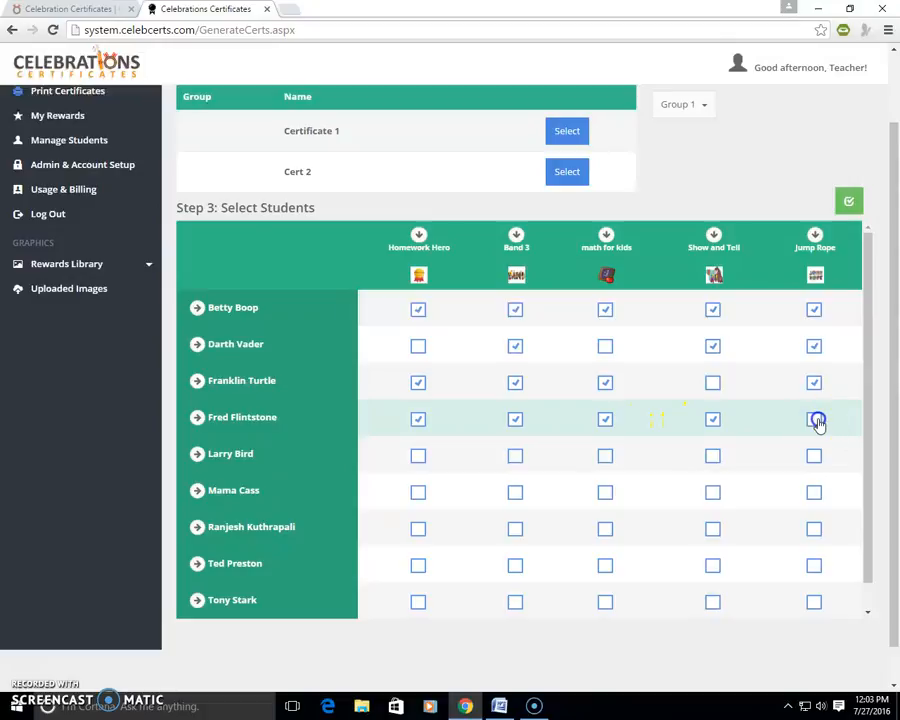
left_click(197, 454)
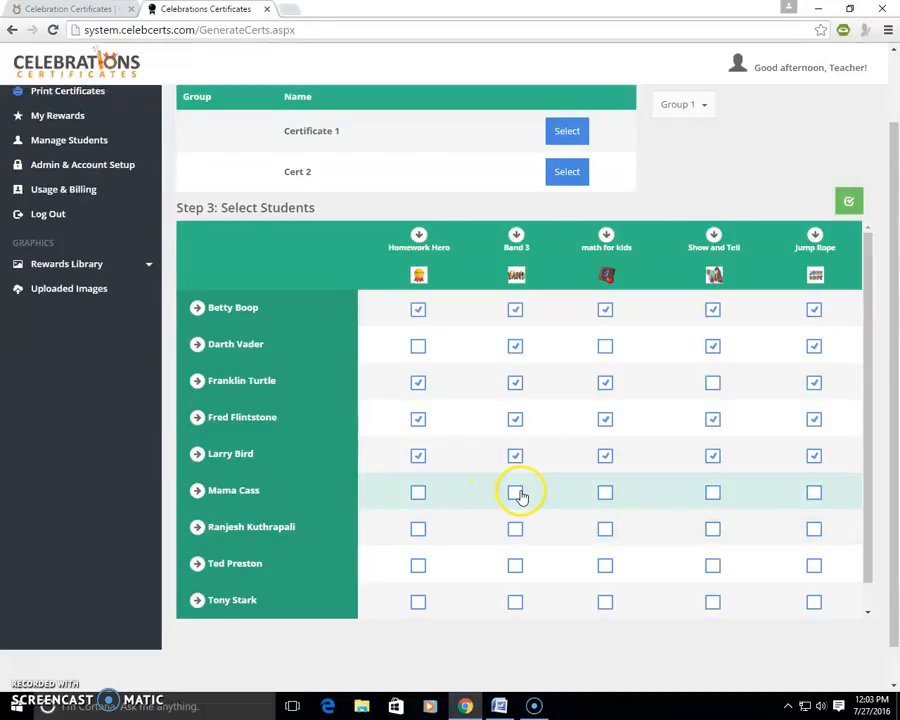
left_click(517, 492)
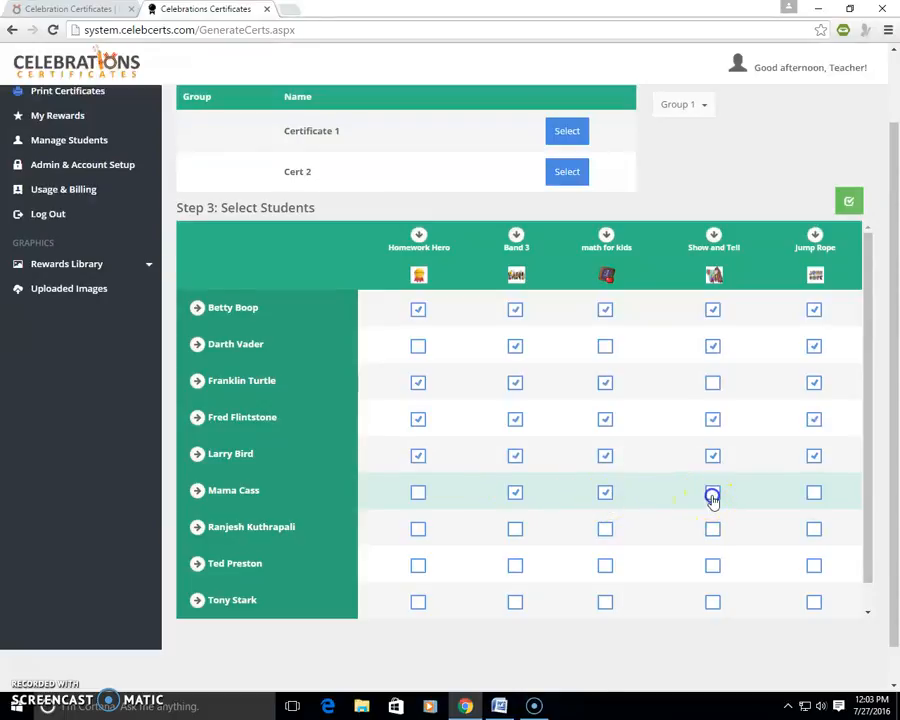
left_click(712, 494)
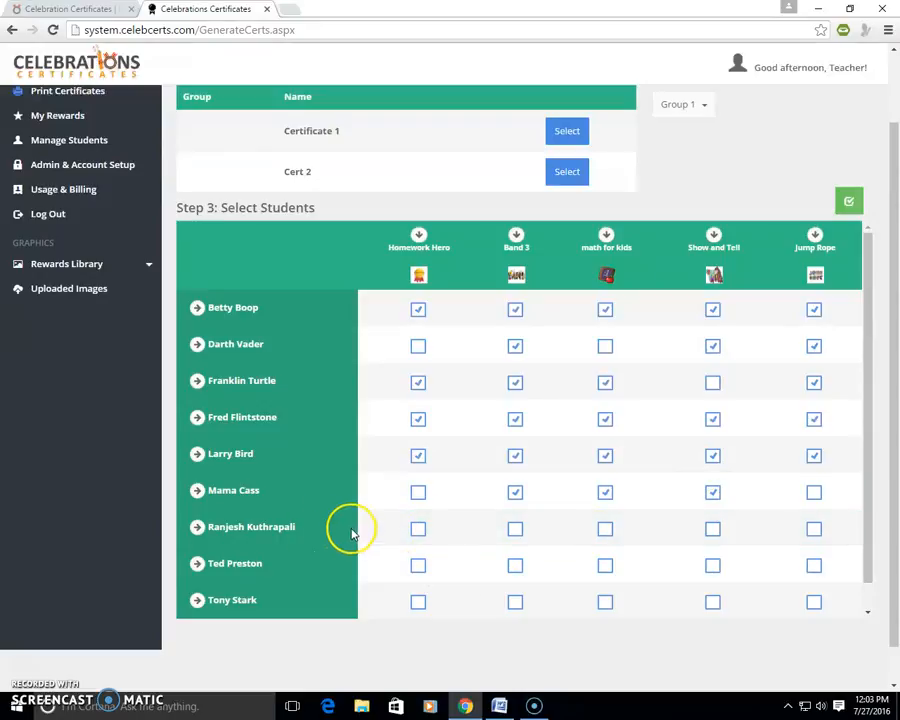
Step: Assign Homework Hero, math for kids and Jump Rope to the seventh listed student, and Homework Hero, Band 3 and math for kids to the eighth
left_click(418, 530)
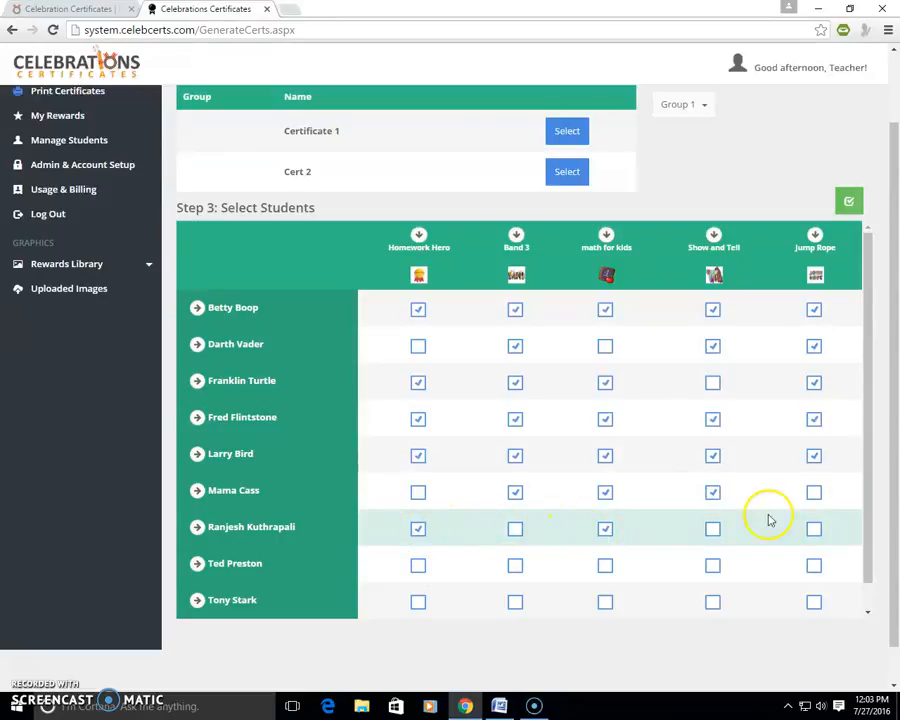
left_click(814, 529)
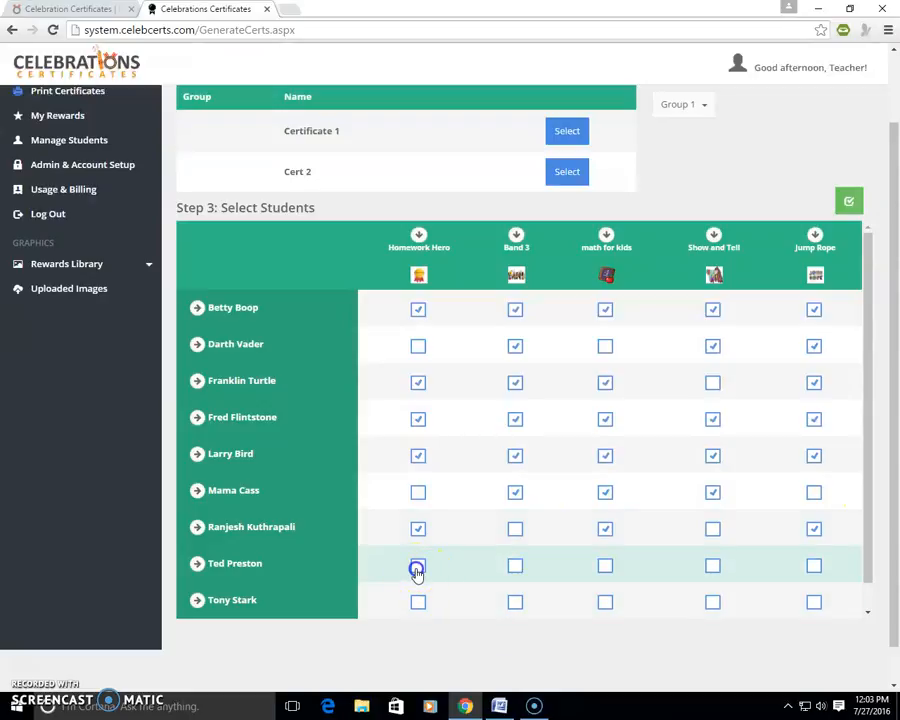
left_click(603, 567)
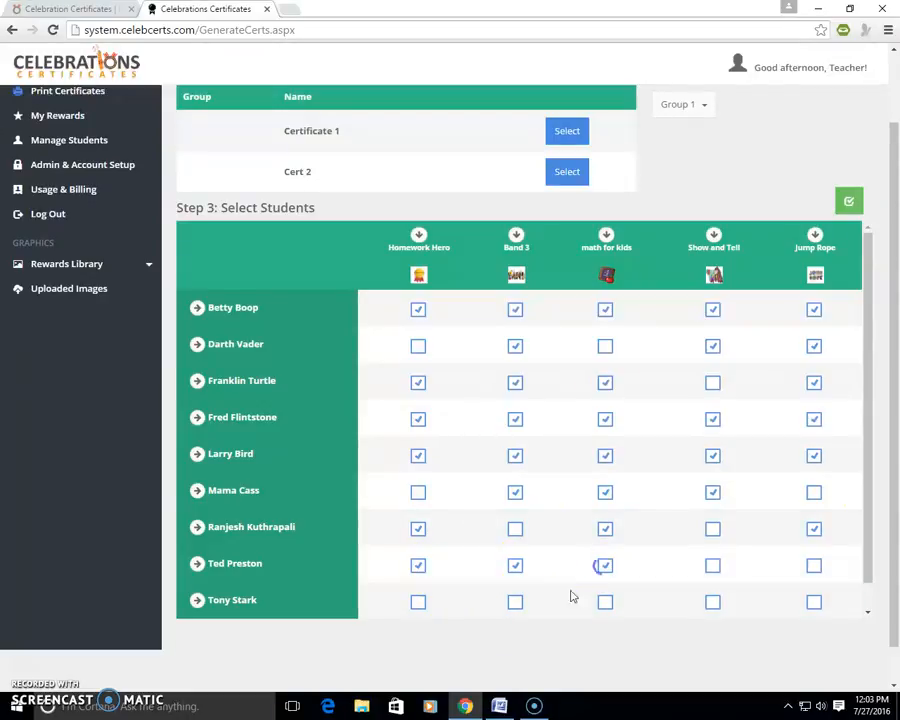
Step: Assign all five rewards to the ninth listed student and save the group's reward selections
left_click(418, 601)
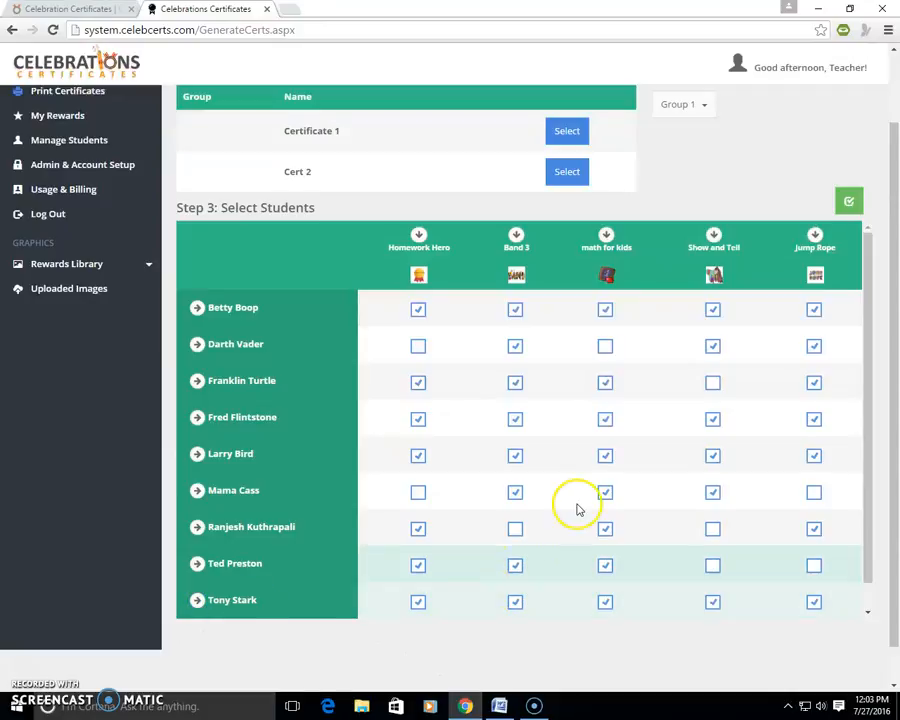
left_click(848, 202)
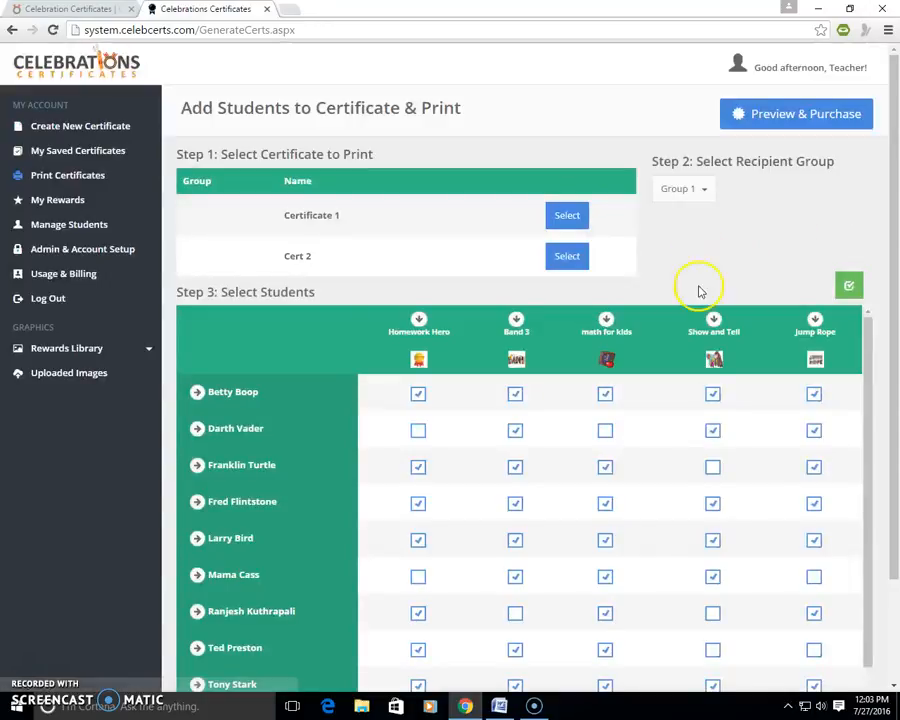
scroll(716, 410, "down", 1)
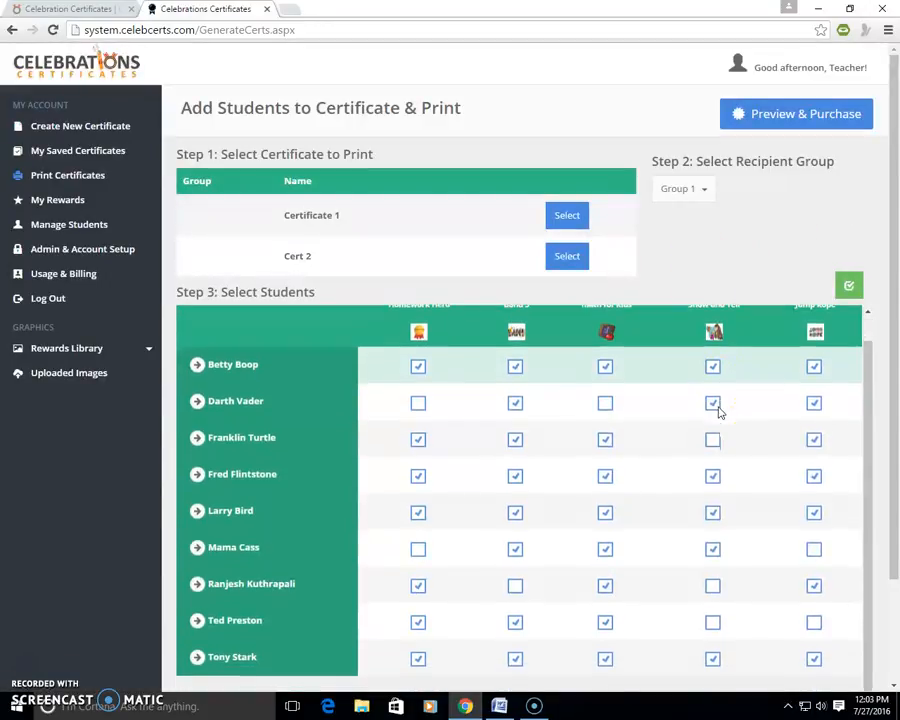
Step: Generate the certificate preview for Group 1 and examine each student's proof for the name and rewards, through the last page
left_click_drag(892, 278, 888, 228)
left_click(760, 110)
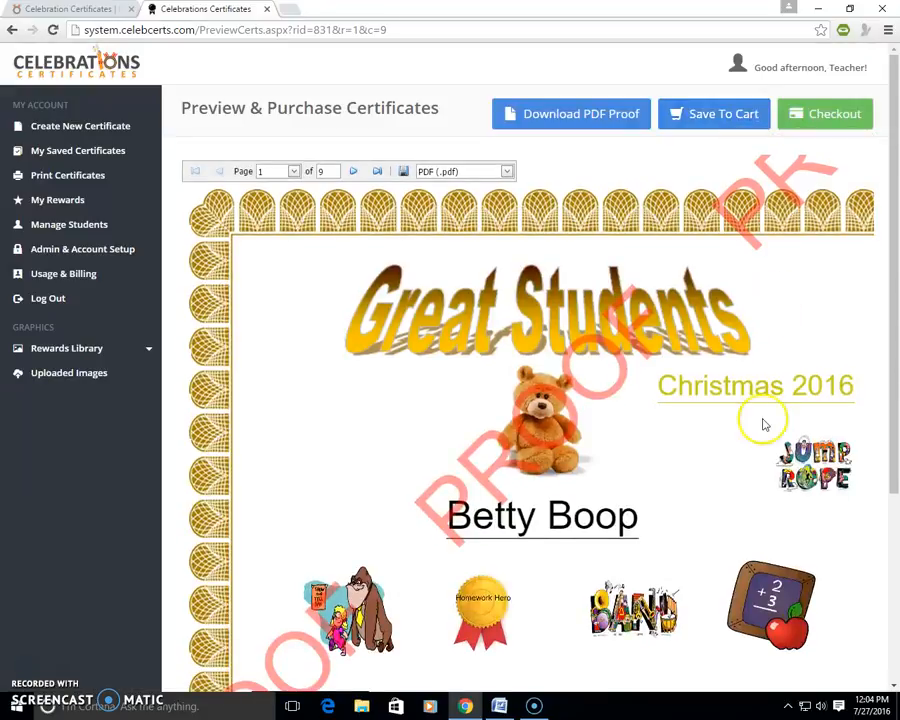
left_click_drag(894, 378, 892, 425)
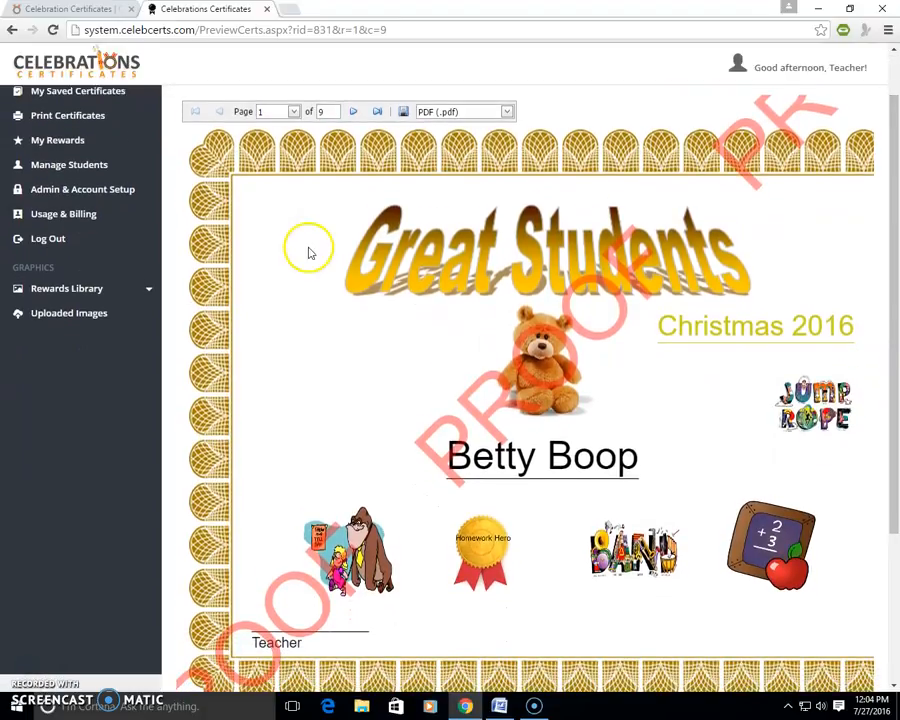
left_click(353, 112)
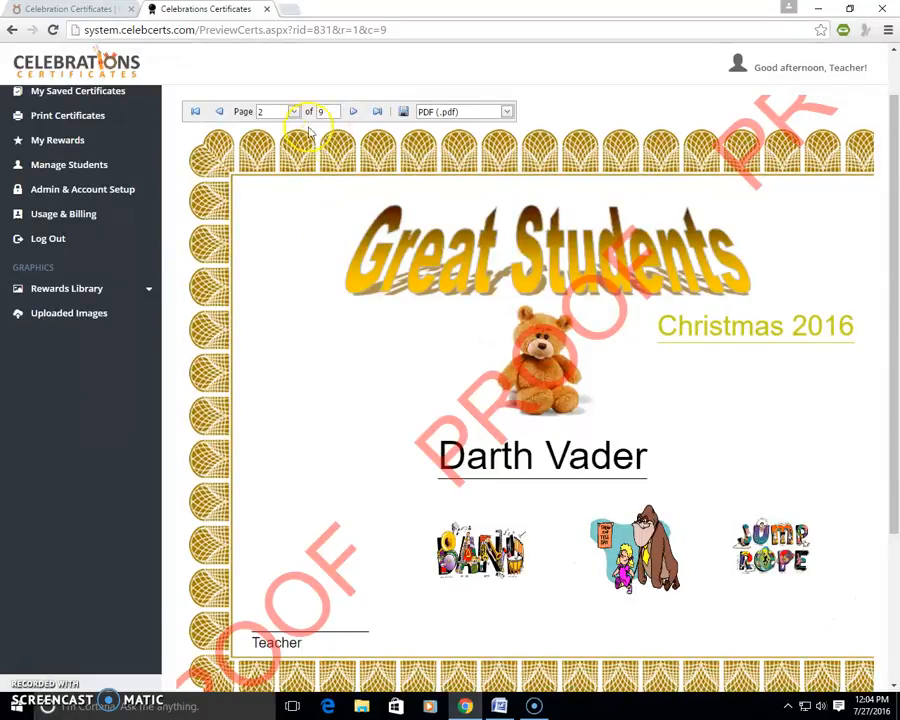
left_click(350, 114)
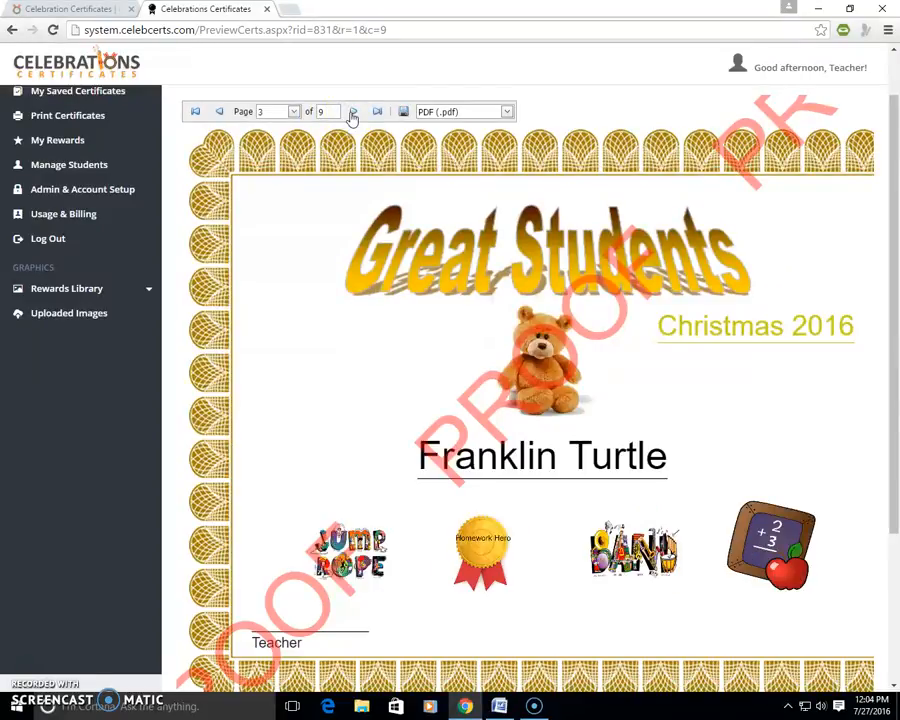
left_click(351, 114)
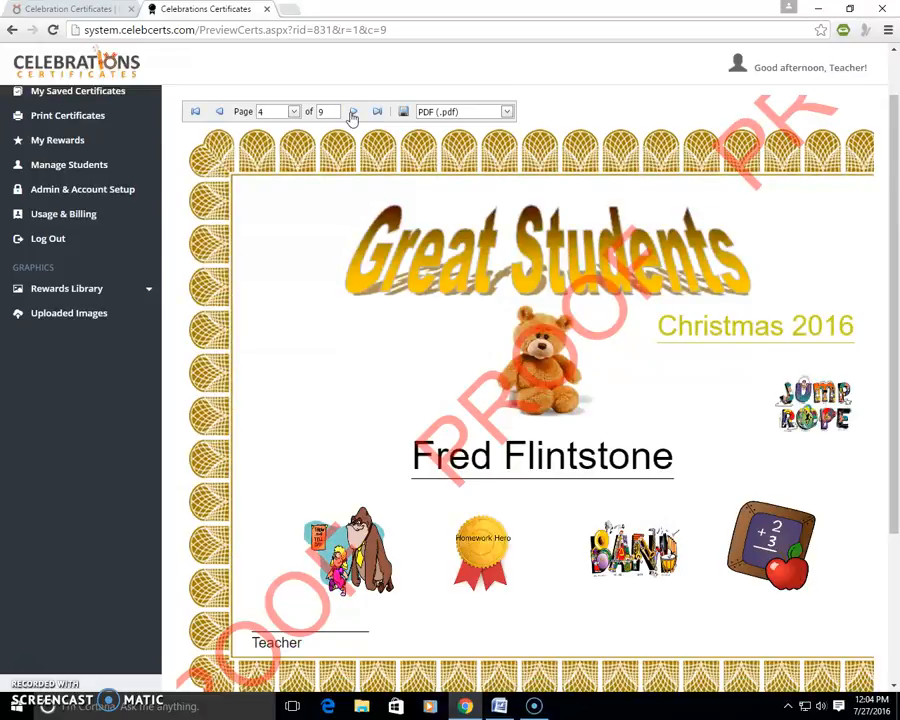
left_click(351, 114)
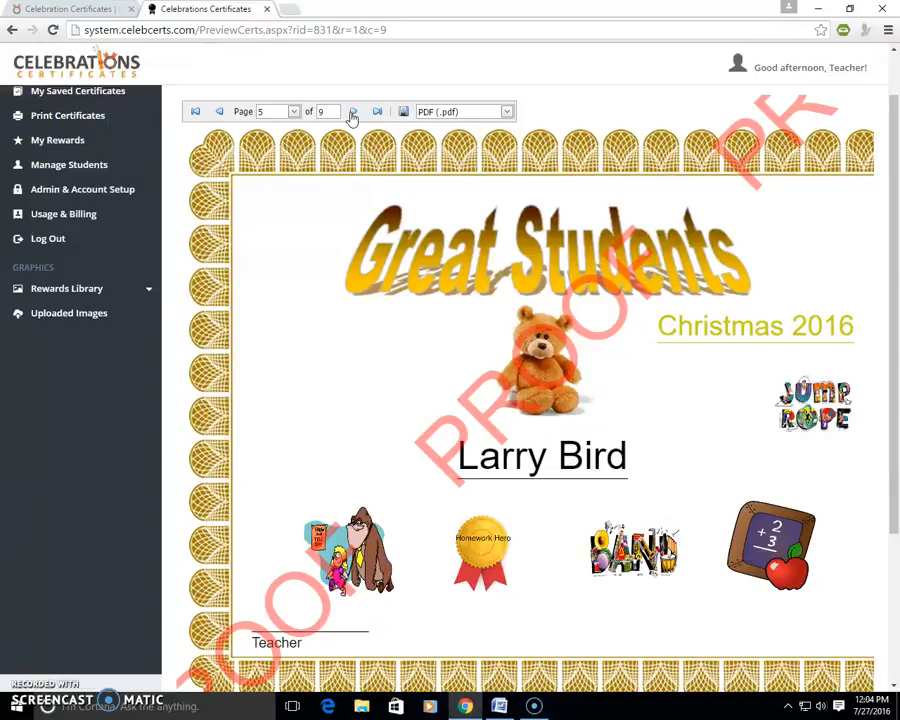
left_click(353, 112)
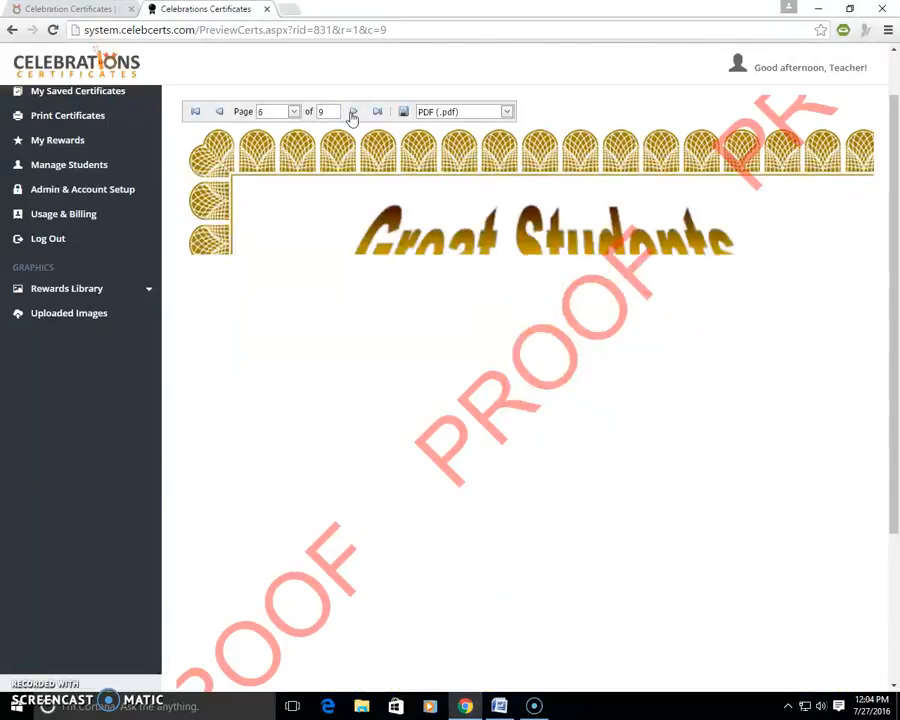
left_click(351, 112)
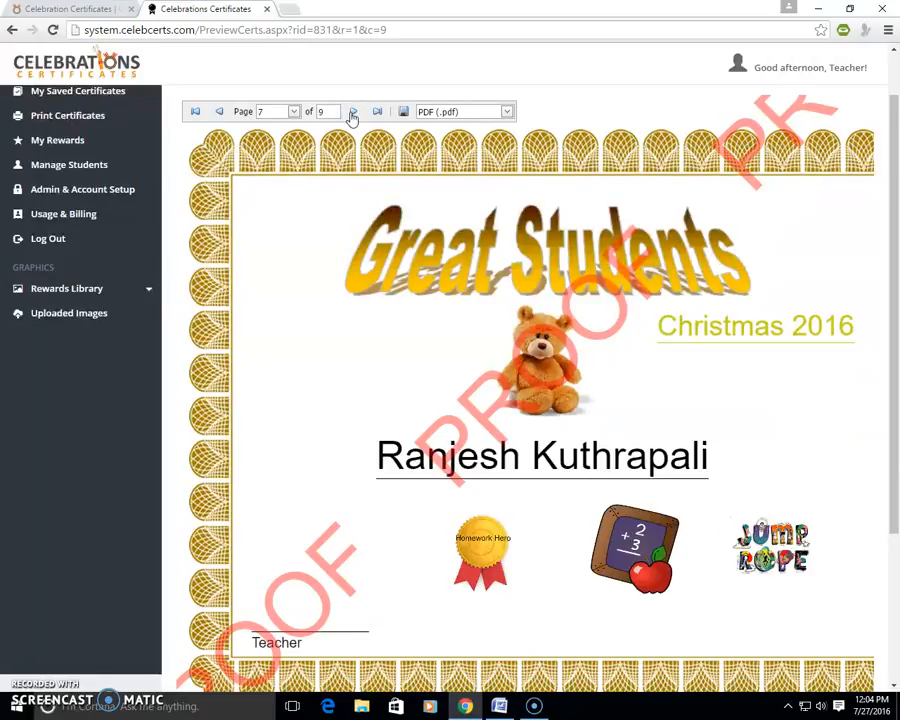
left_click(351, 112)
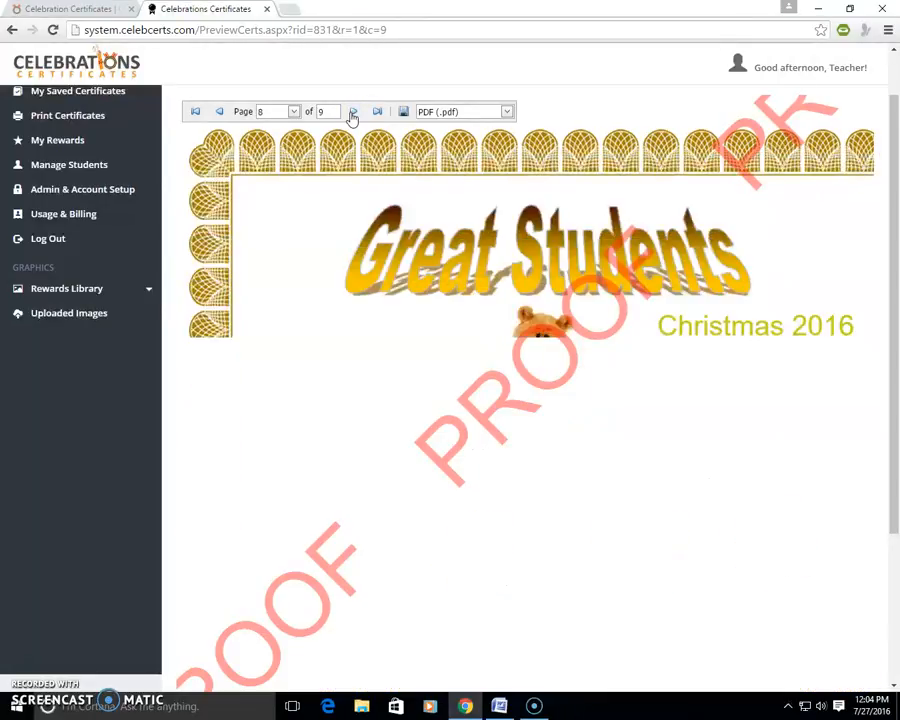
left_click(352, 112)
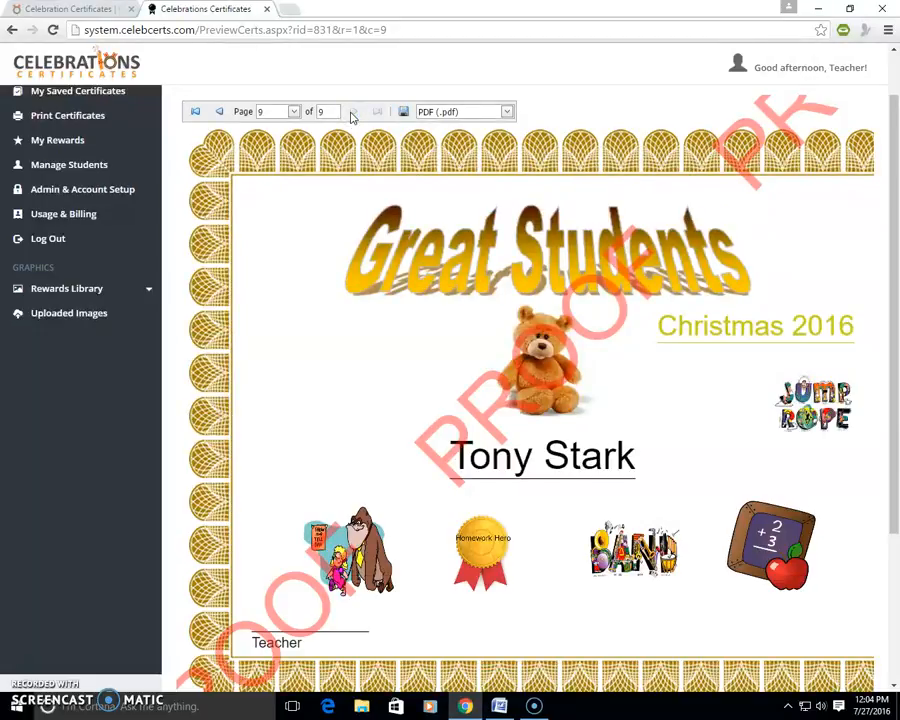
left_click(426, 287)
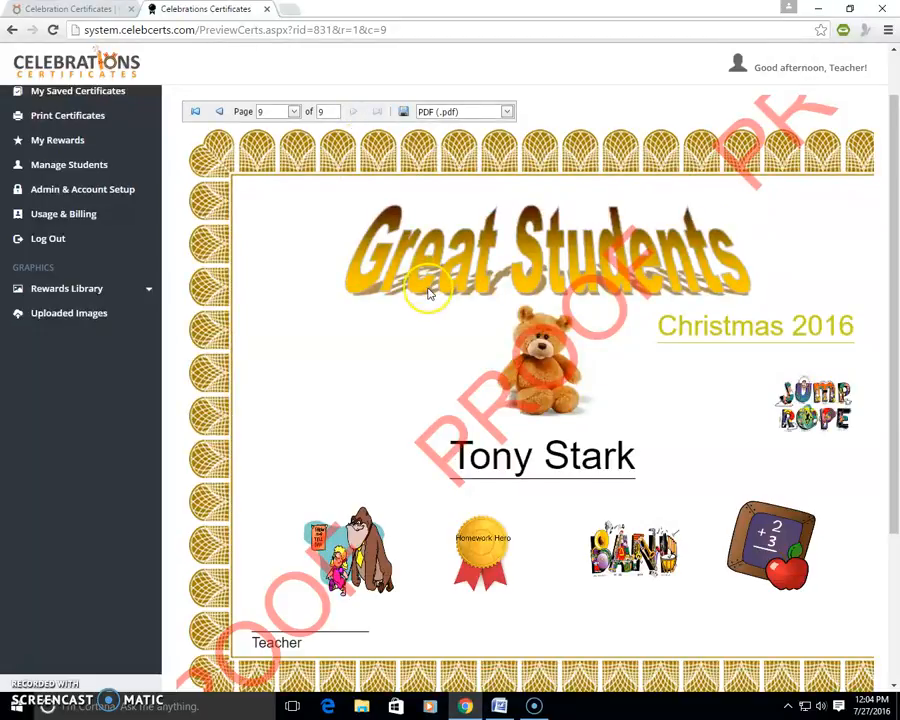
Step: Add the AcademicAchievement3.png reward from the Rewards Library to My Rewards, assigned to Group 1
scroll(428, 291, "up", 1)
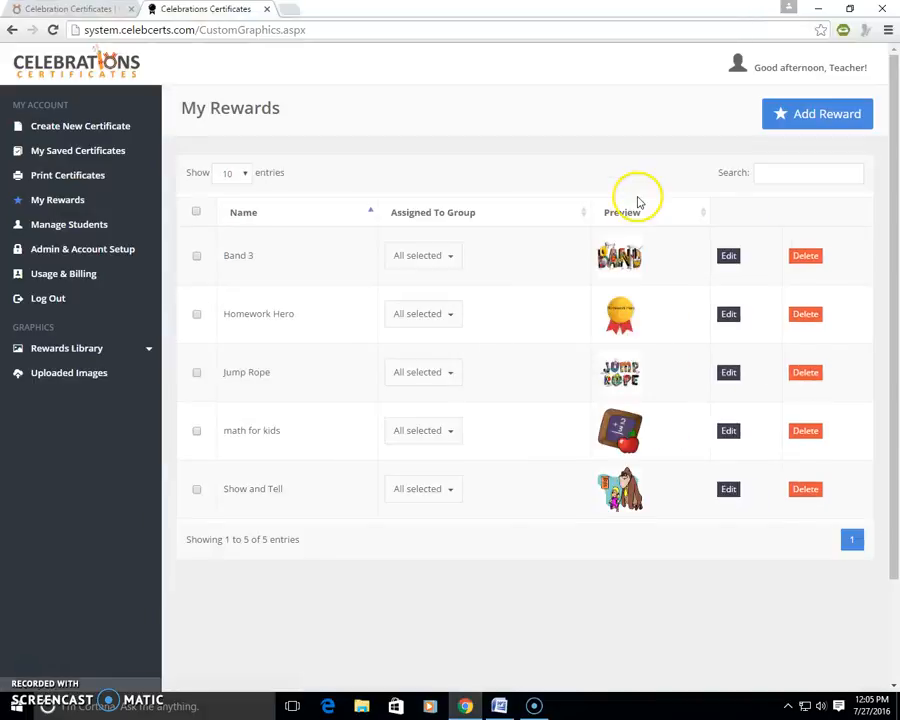
left_click(846, 114)
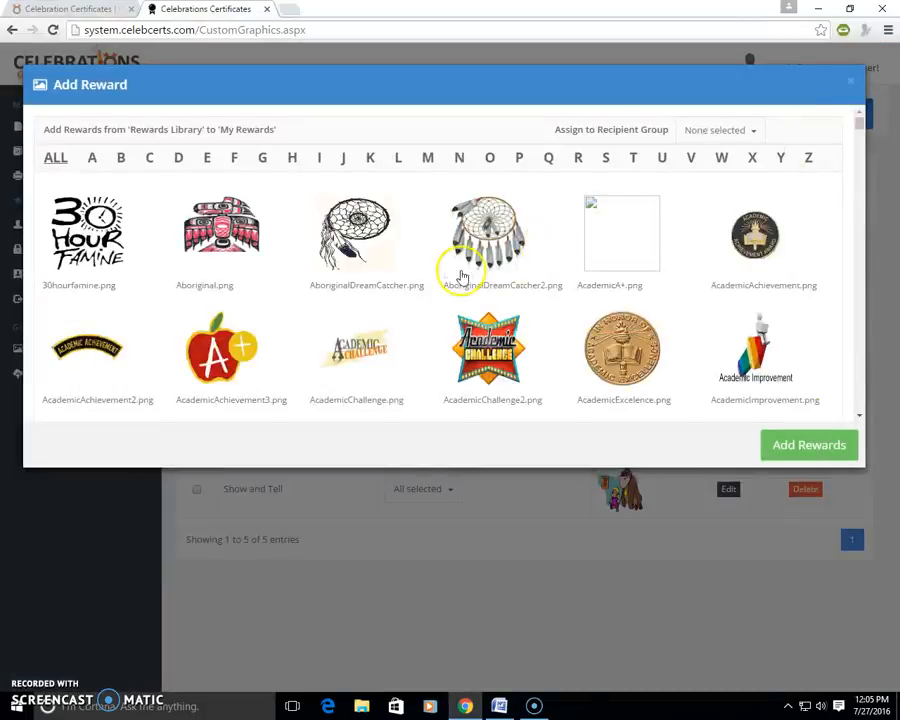
left_click(456, 350)
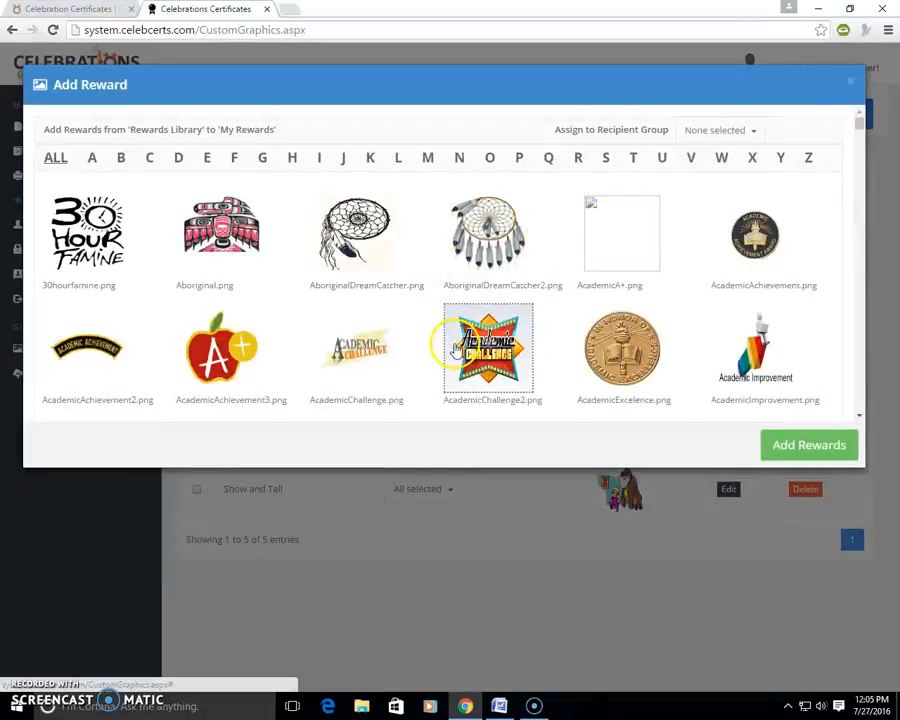
left_click(226, 368)
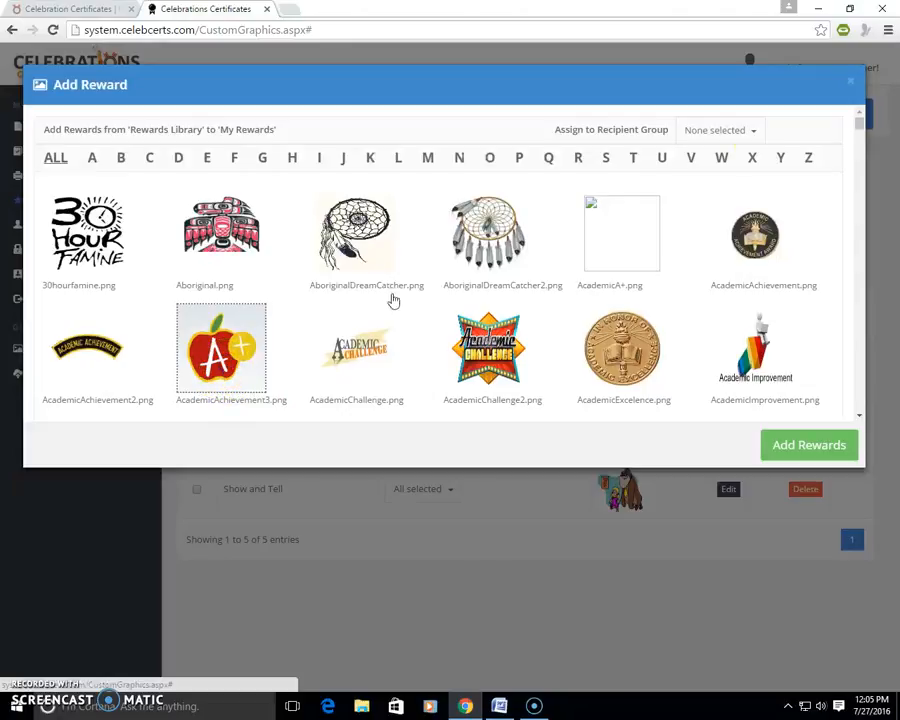
left_click(755, 131)
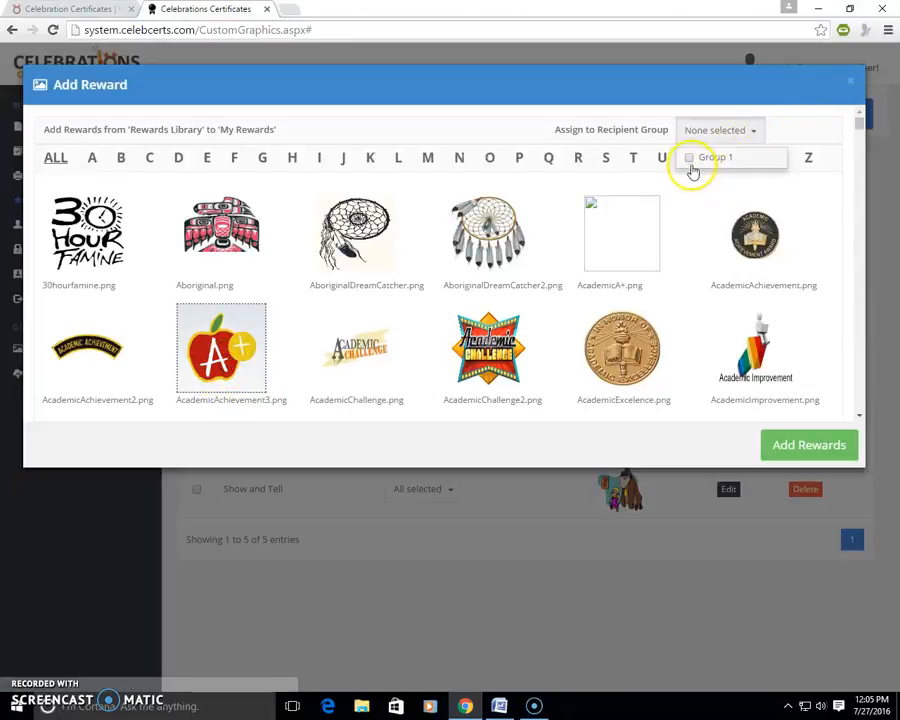
left_click(694, 160)
left_click(801, 450)
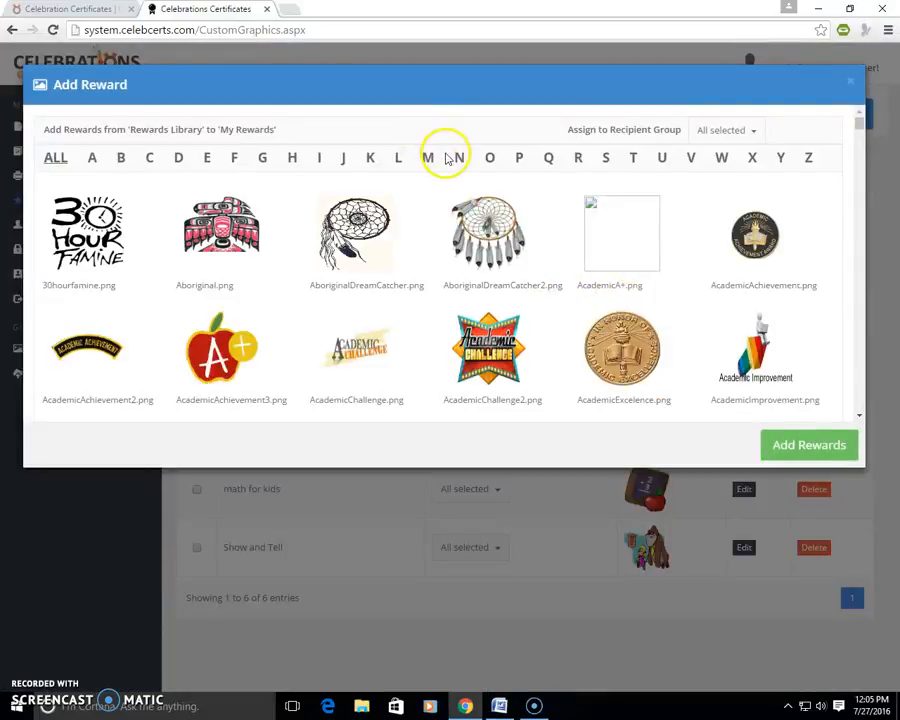
Step: Add the Milk.png reward from the library's M section to My Rewards, assigned to Group 1
left_click(427, 157)
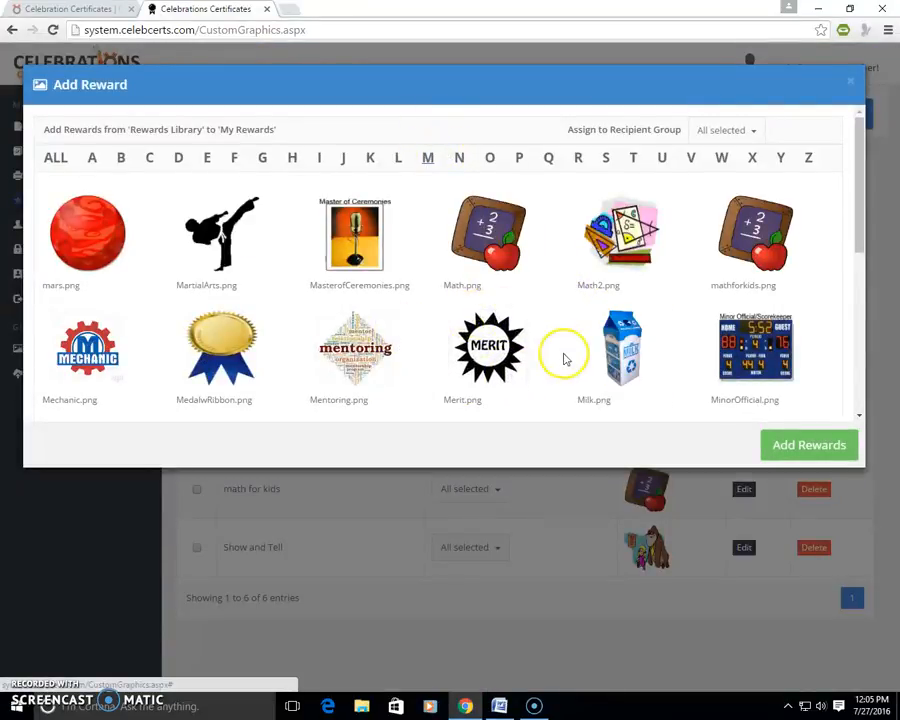
scroll(563, 358, "down", 3)
left_click(616, 236)
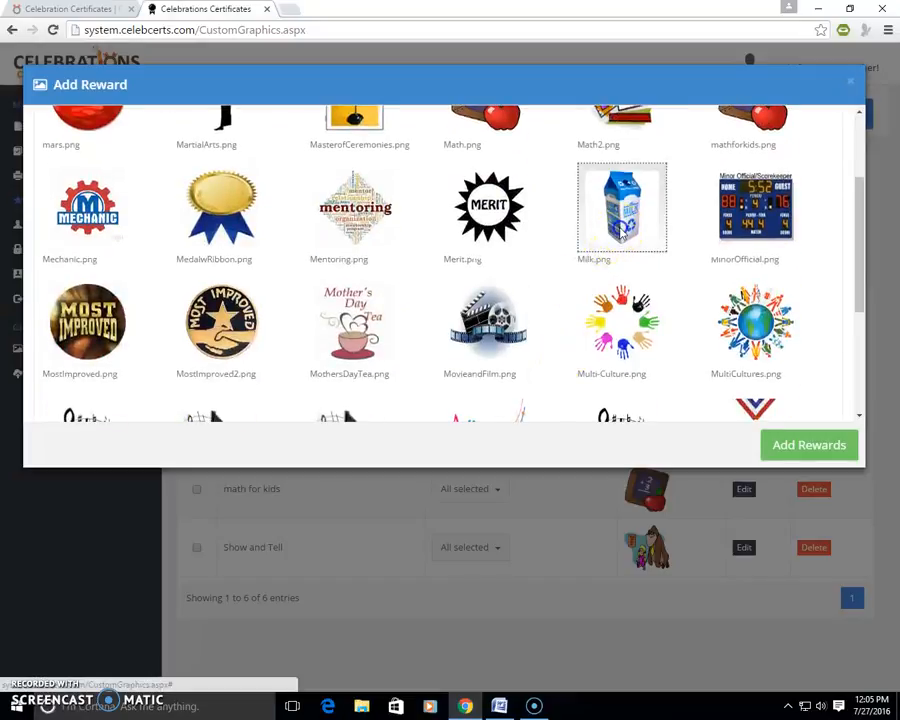
scroll(690, 200, "up", 3)
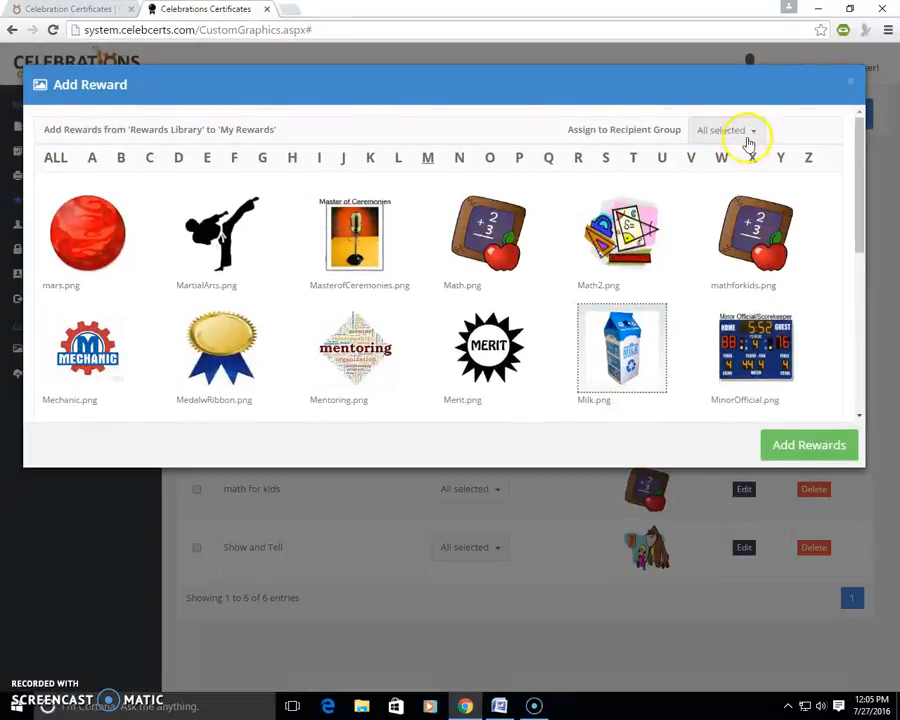
left_click(755, 133)
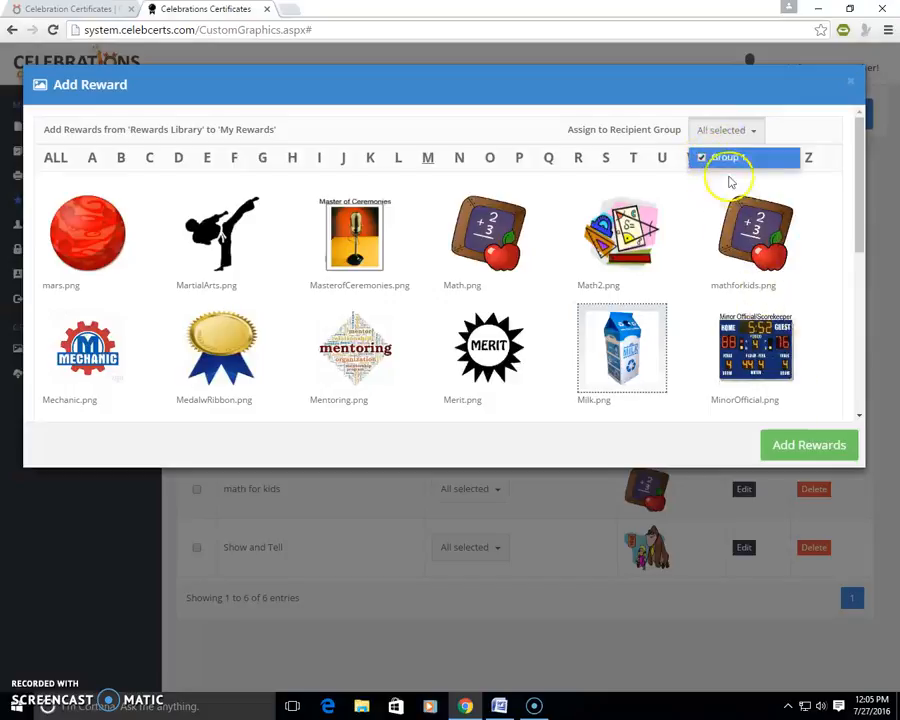
left_click(701, 161)
left_click(688, 162)
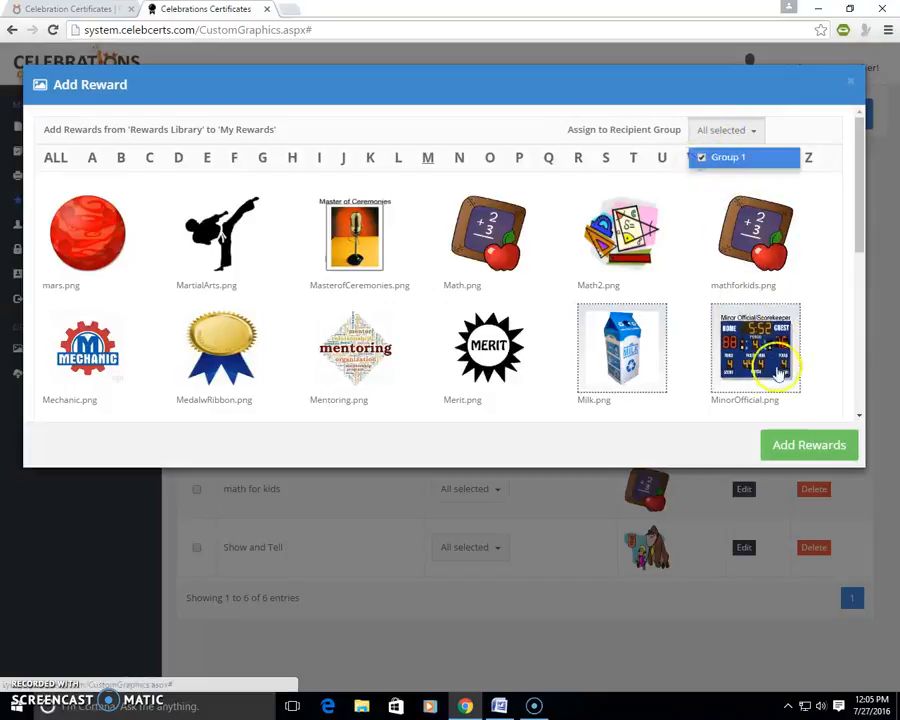
left_click(785, 442)
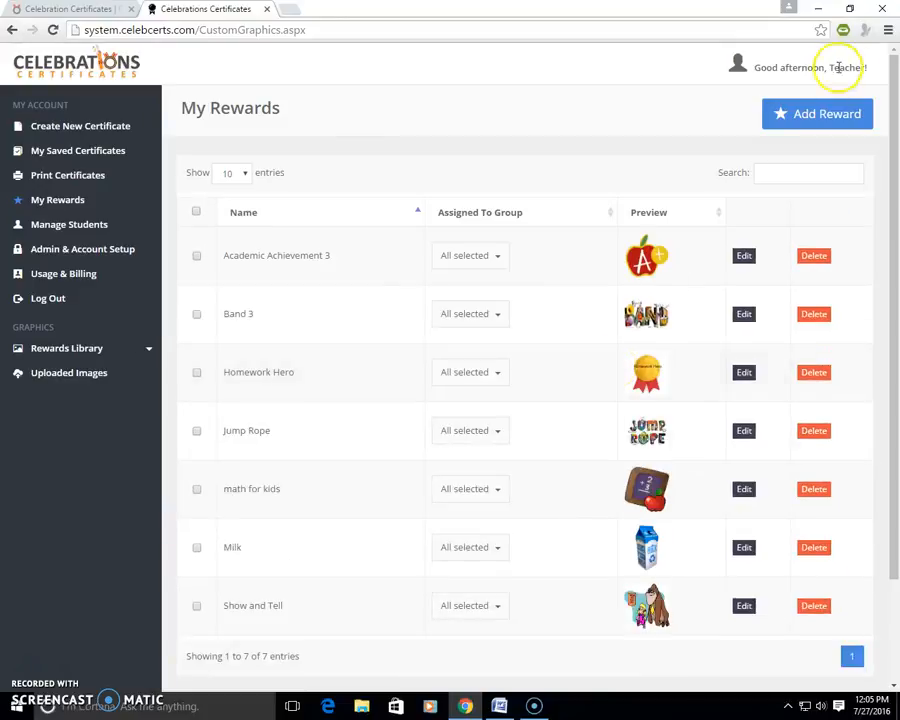
Step: Add the TableTennis.png reward from the library's T section to My Rewards, assigned to Group 1
left_click(822, 117)
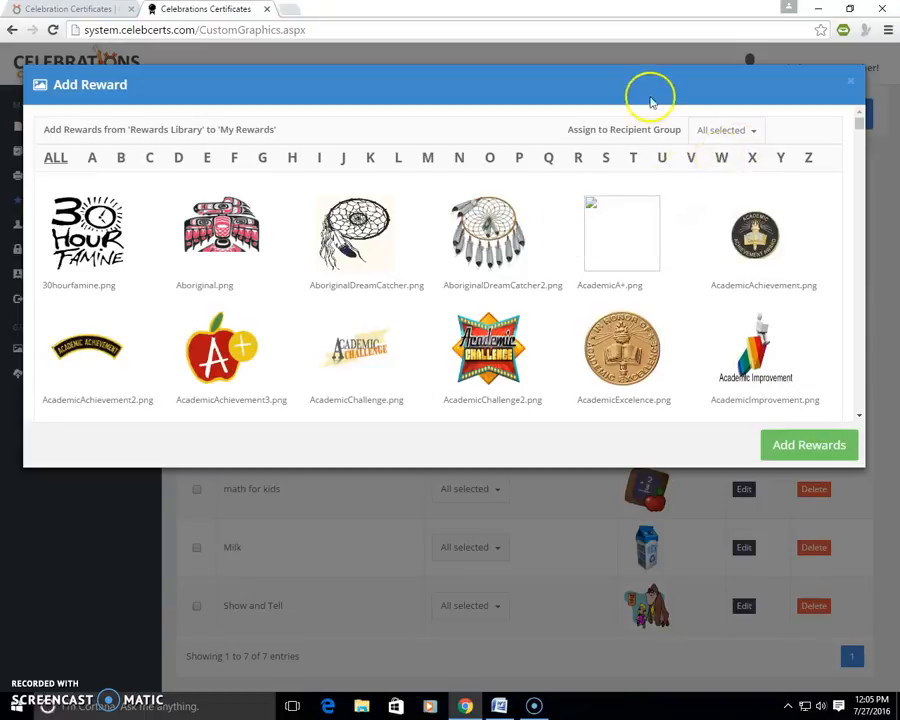
left_click(635, 160)
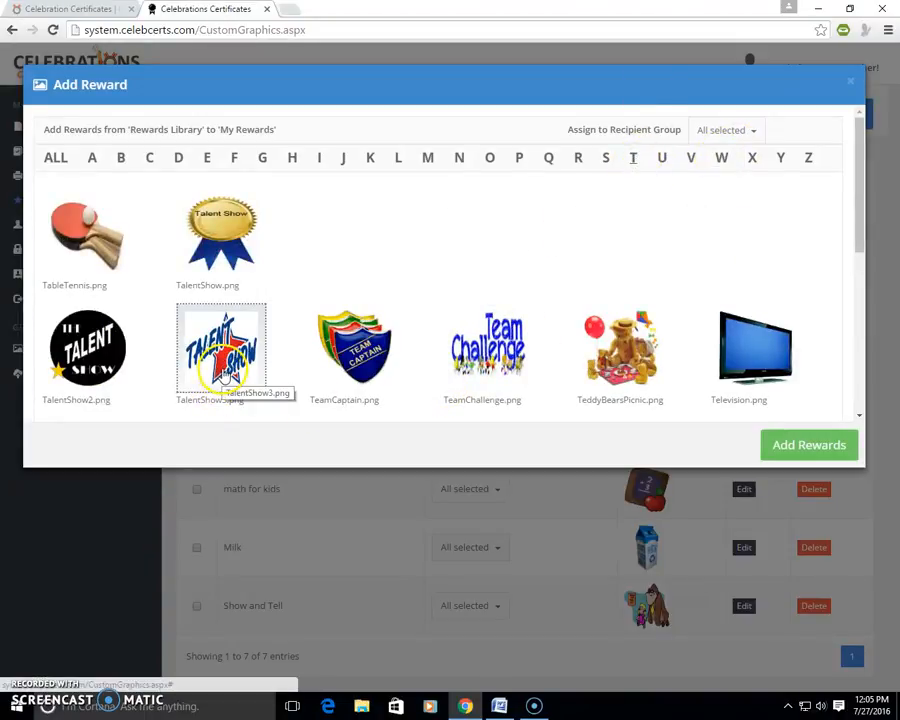
left_click(88, 247)
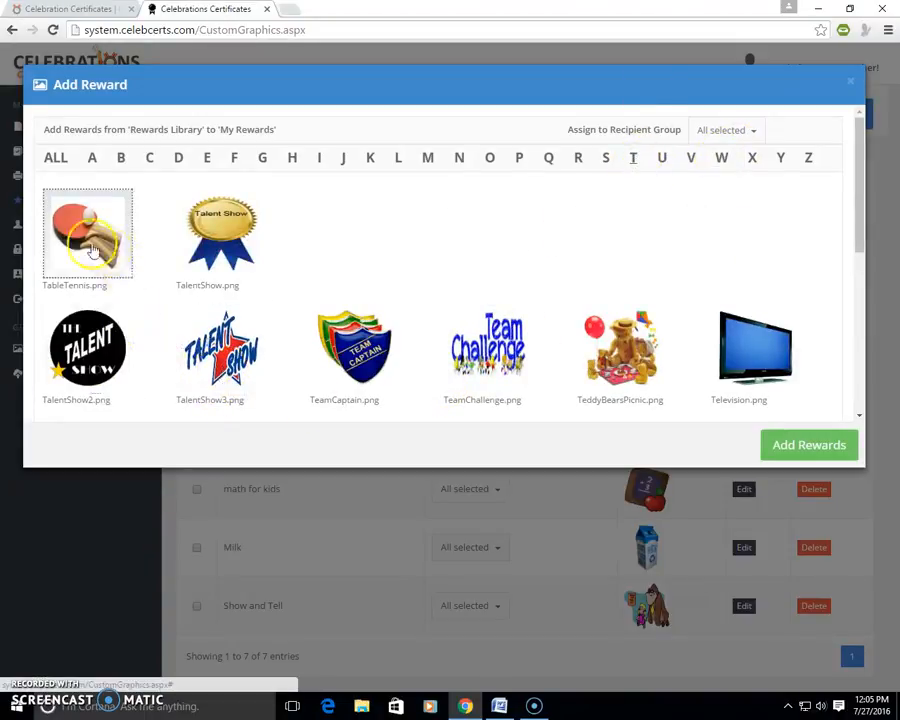
left_click(749, 132)
left_click(698, 160)
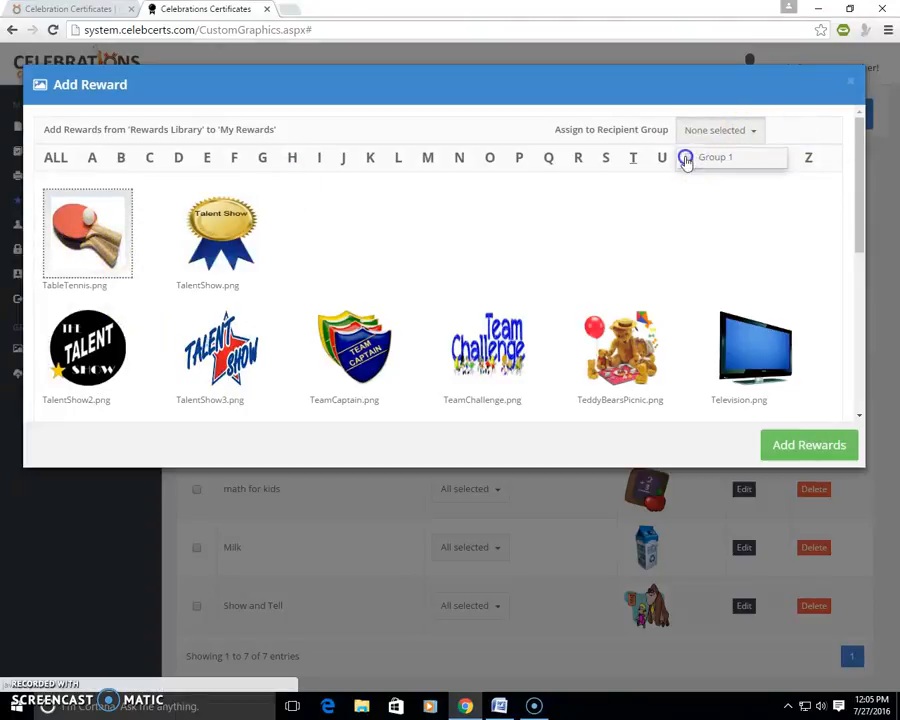
left_click(686, 160)
left_click(792, 446)
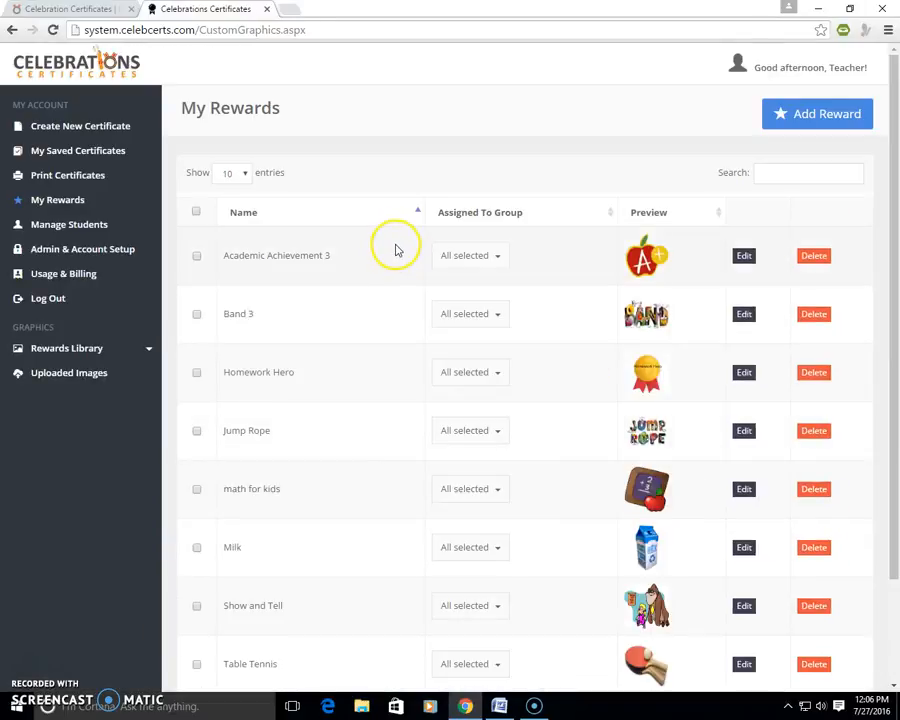
Step: Return to certificate printing and choose Certificate 1 with Group 1 as the recipient group
left_click(65, 178)
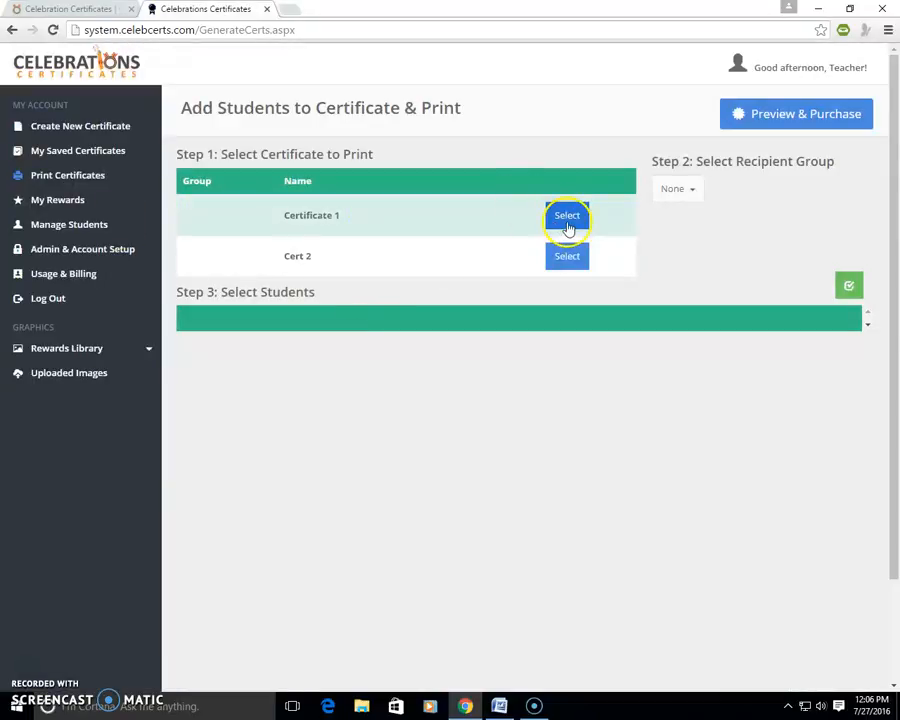
left_click(682, 191)
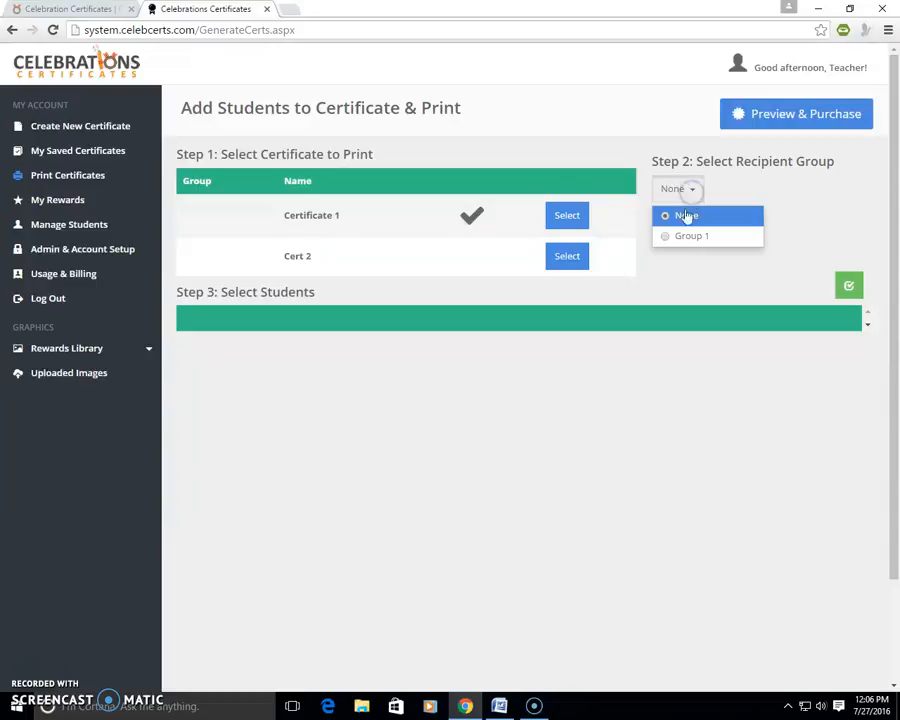
left_click(674, 238)
left_click(779, 125)
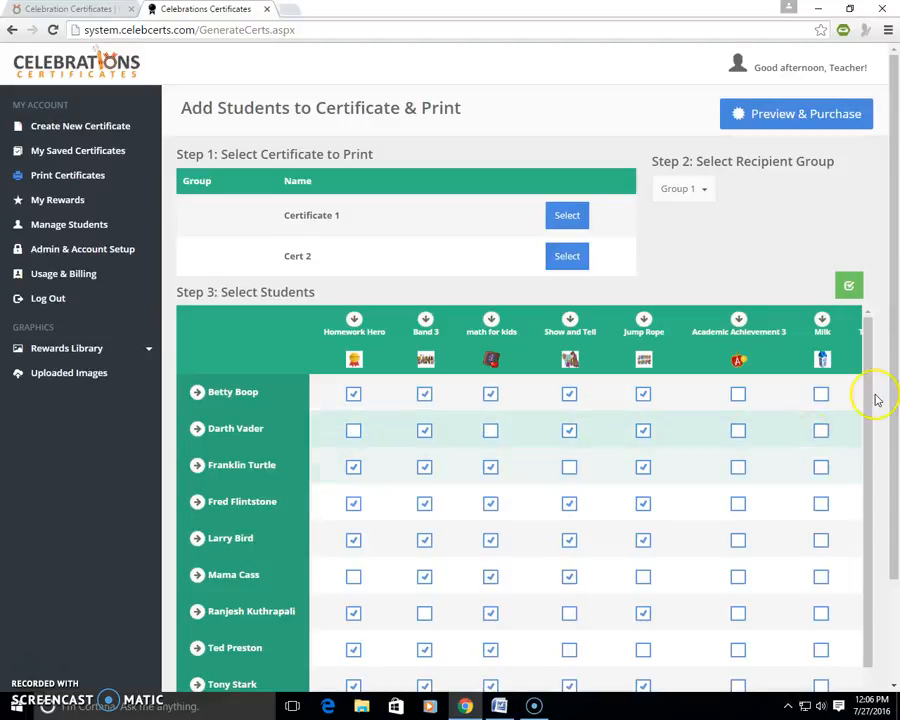
Step: Assign the Academic Achievement 3, Milk and Table Tennis rewards to the first listed student
scroll(882, 430, "down", 1)
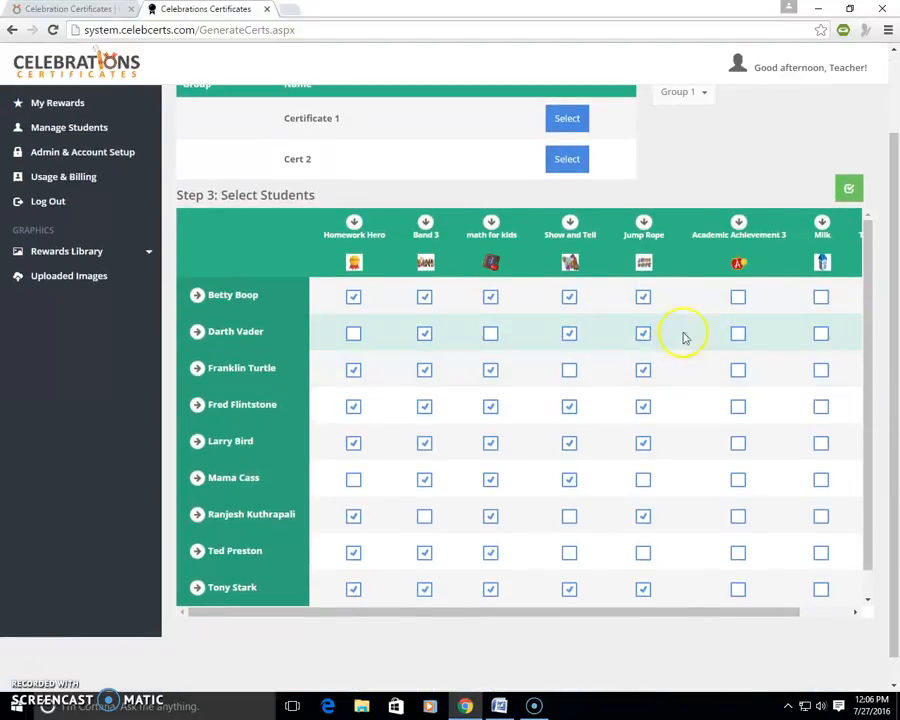
left_click(823, 298)
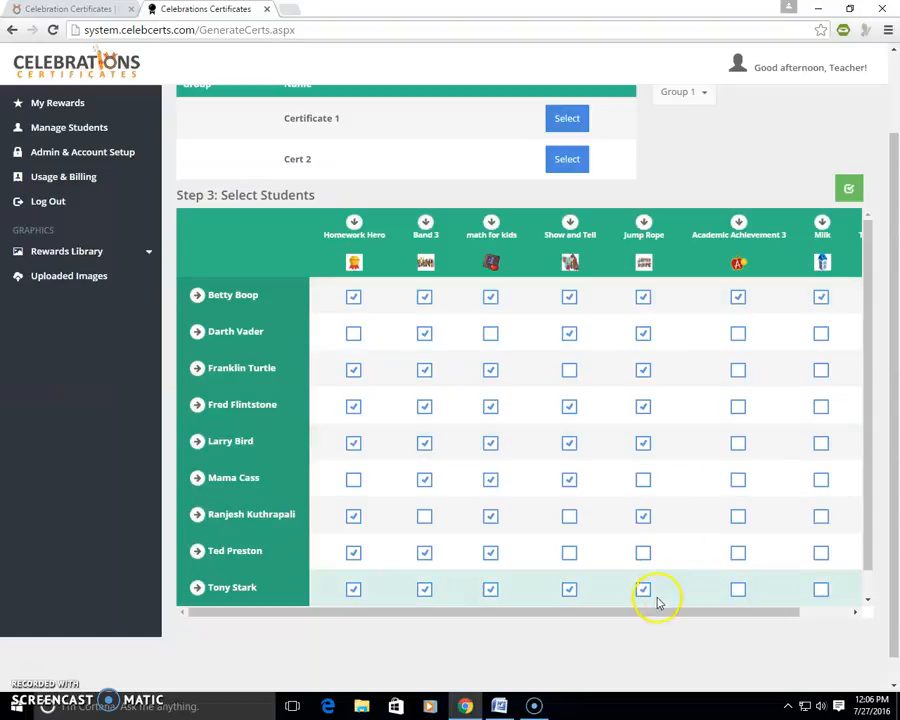
left_click_drag(655, 615, 692, 613)
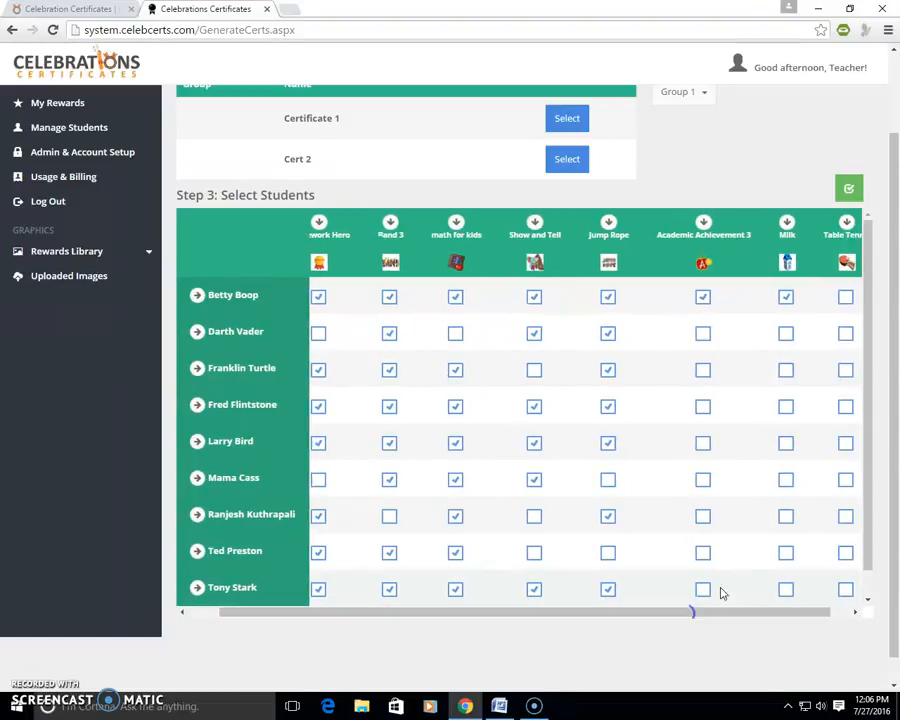
left_click(845, 299)
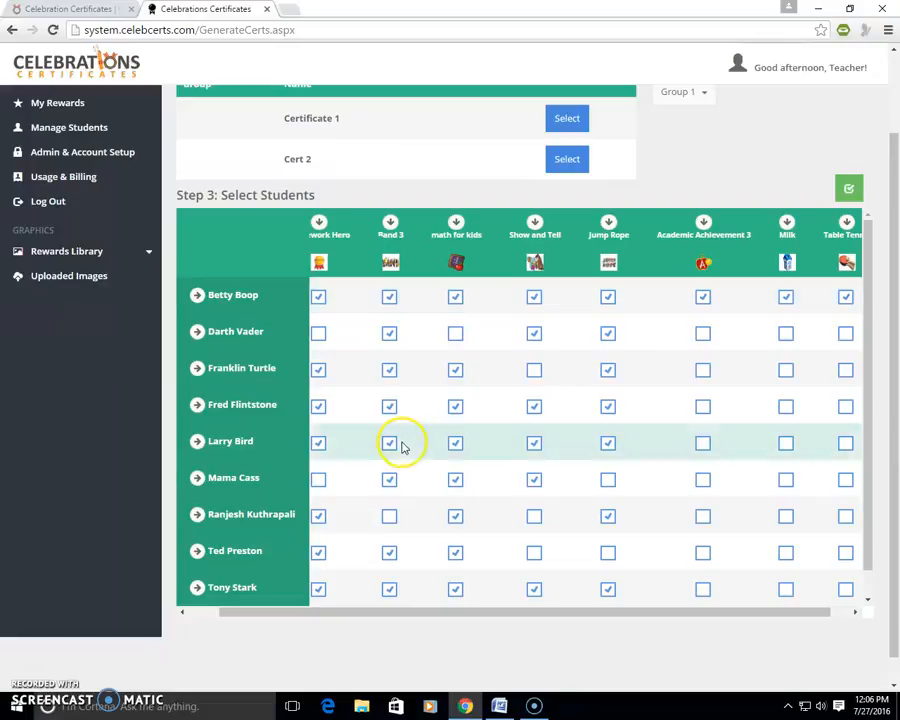
Step: Assign the Milk reward to the third through eighth listed students
left_click(786, 371)
left_click(786, 408)
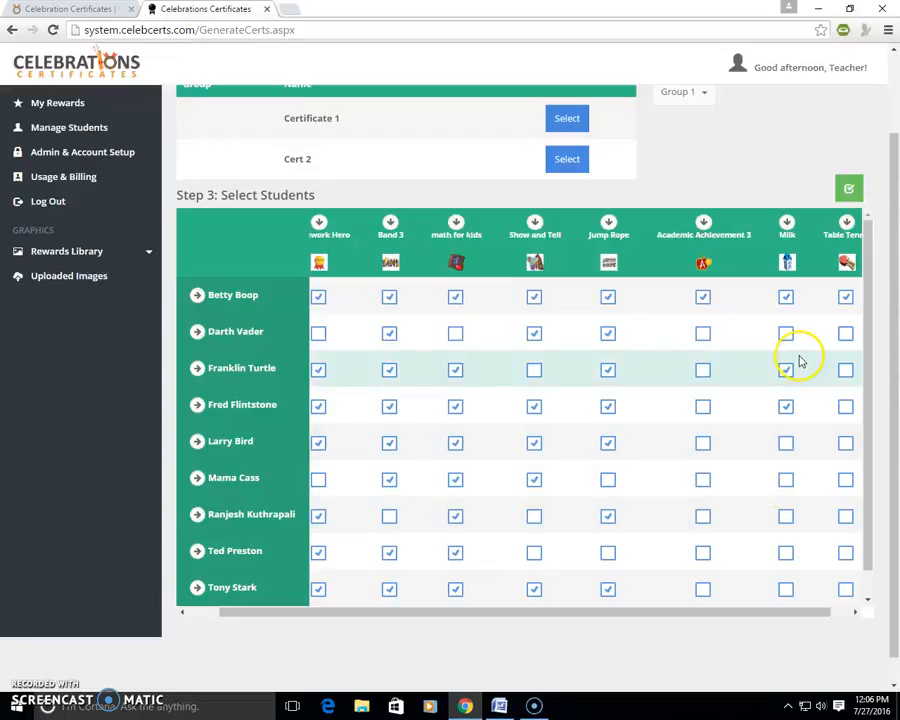
left_click(786, 481)
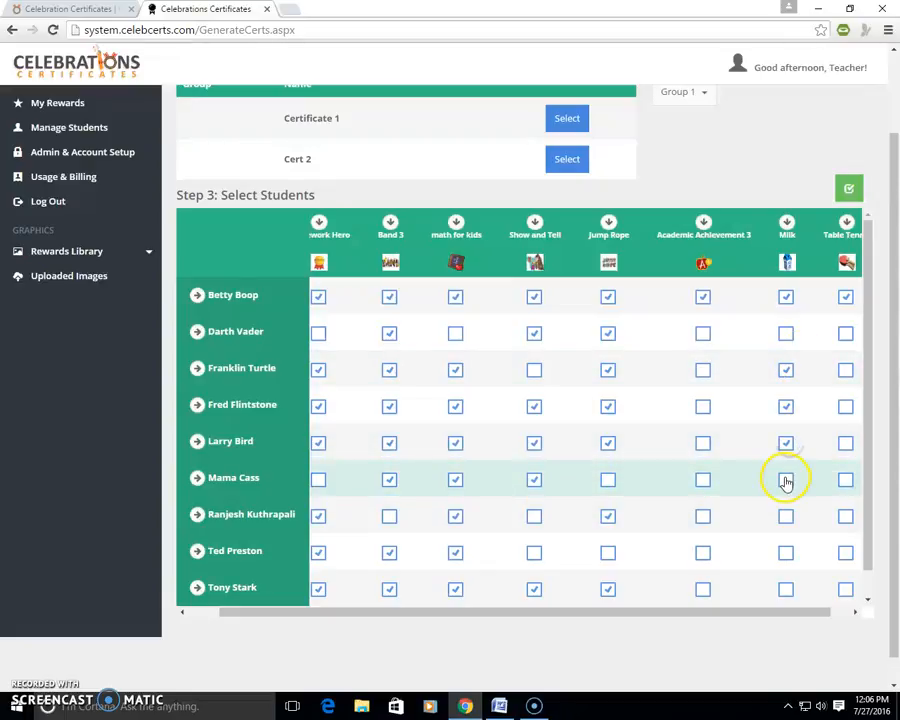
left_click(786, 516)
left_click(786, 553)
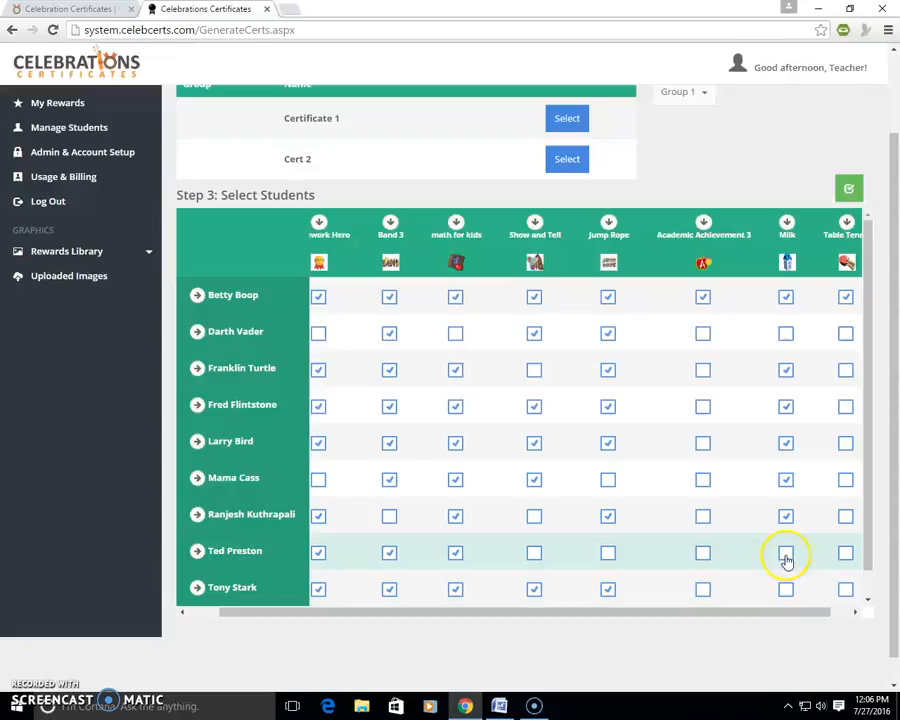
Step: Assign the Table Tennis reward to the second, fourth, fifth, eighth and ninth listed students
left_click(845, 587)
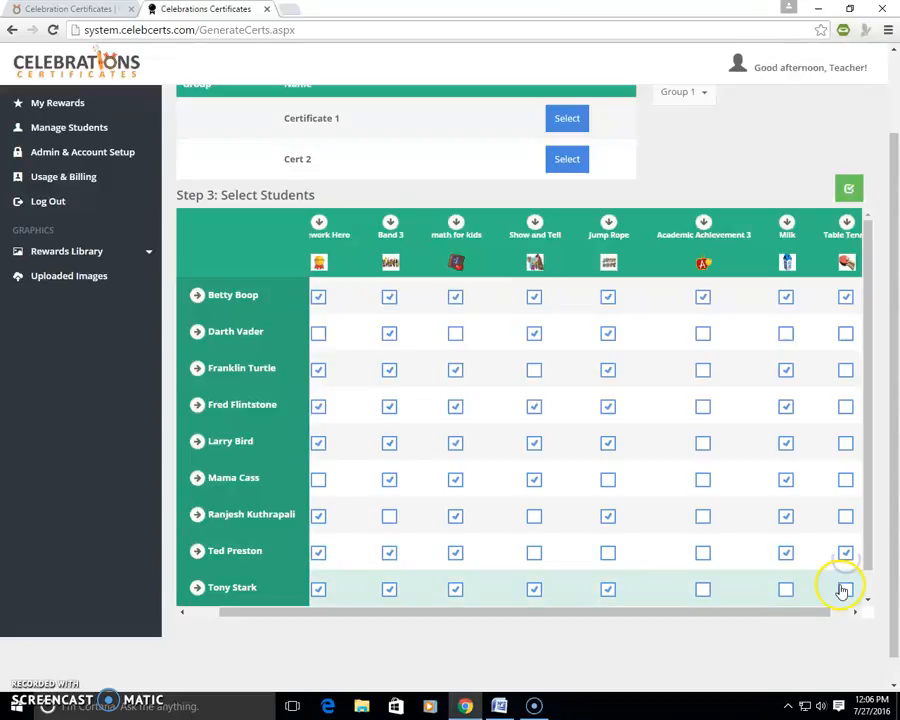
left_click(845, 406)
left_click(845, 445)
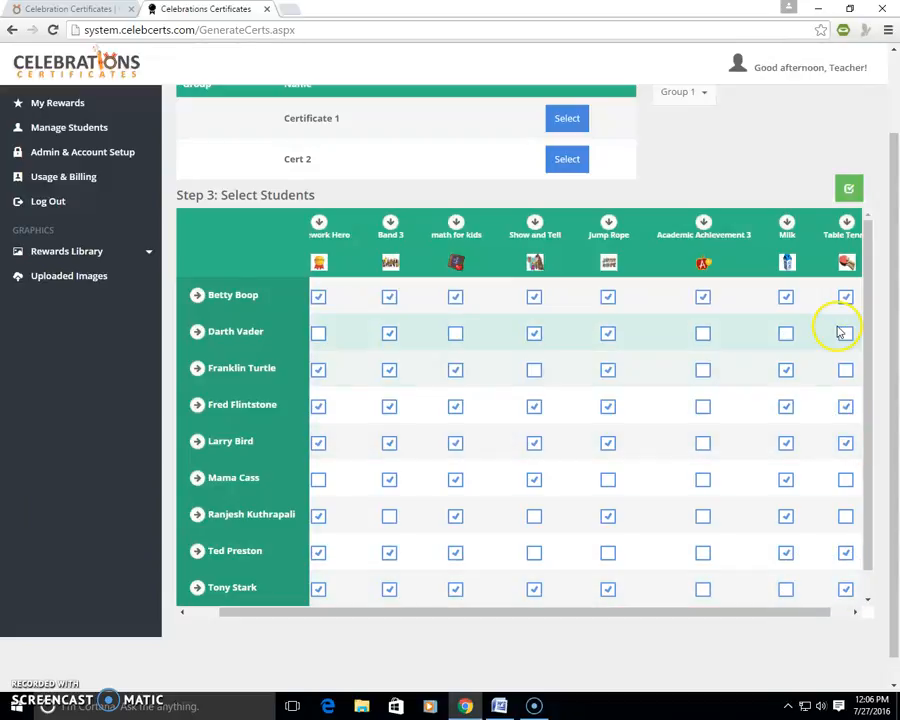
left_click(843, 331)
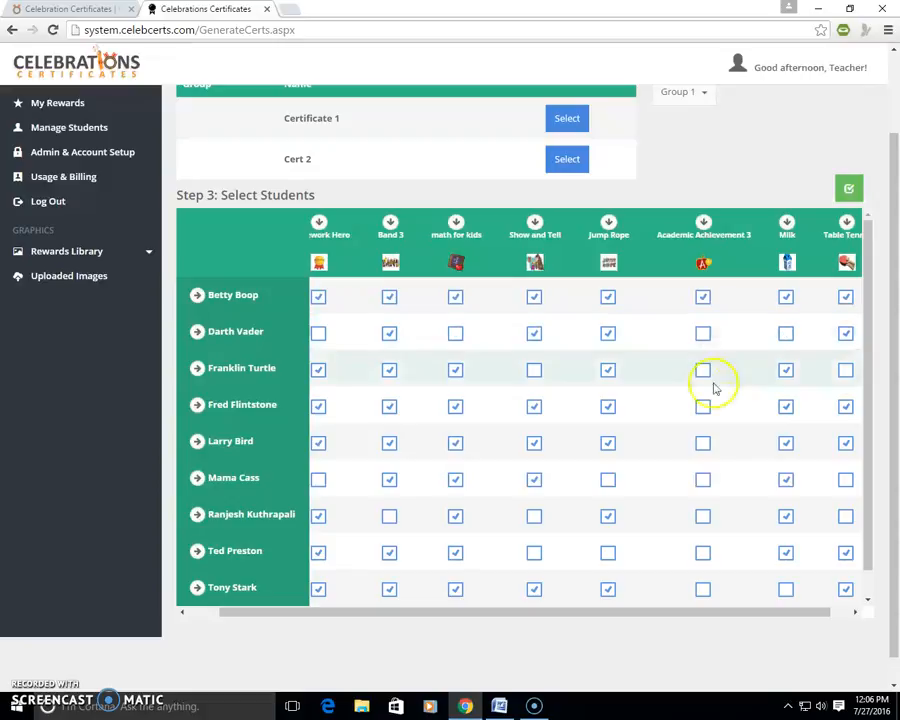
Step: Assign Academic Achievement 3 to the fifth, sixth and eighth listed students, and generate the certificate preview for purchase
left_click(705, 446)
left_click(704, 483)
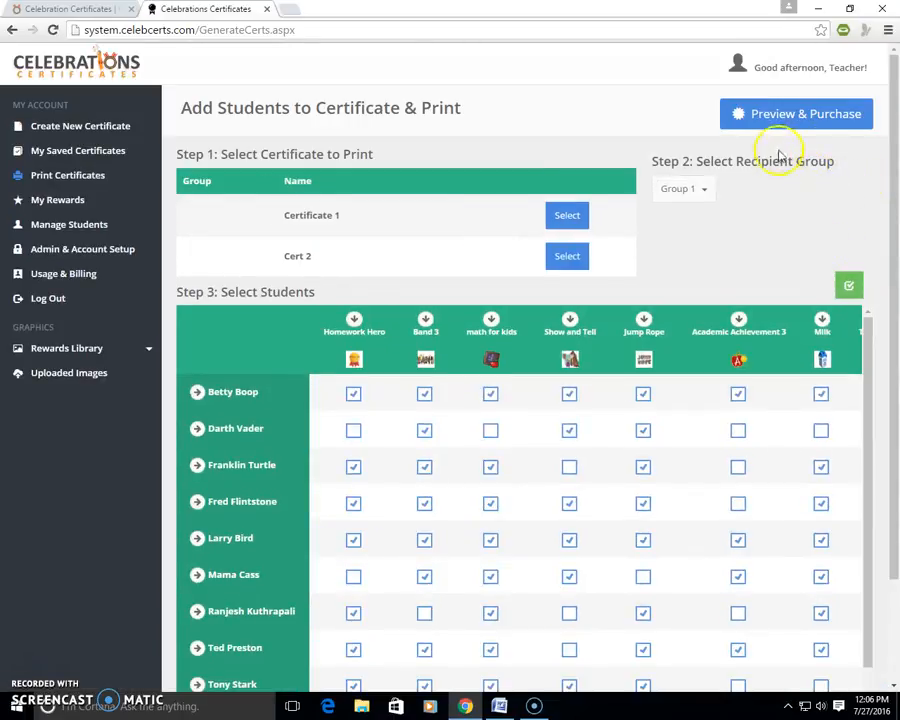
left_click(788, 115)
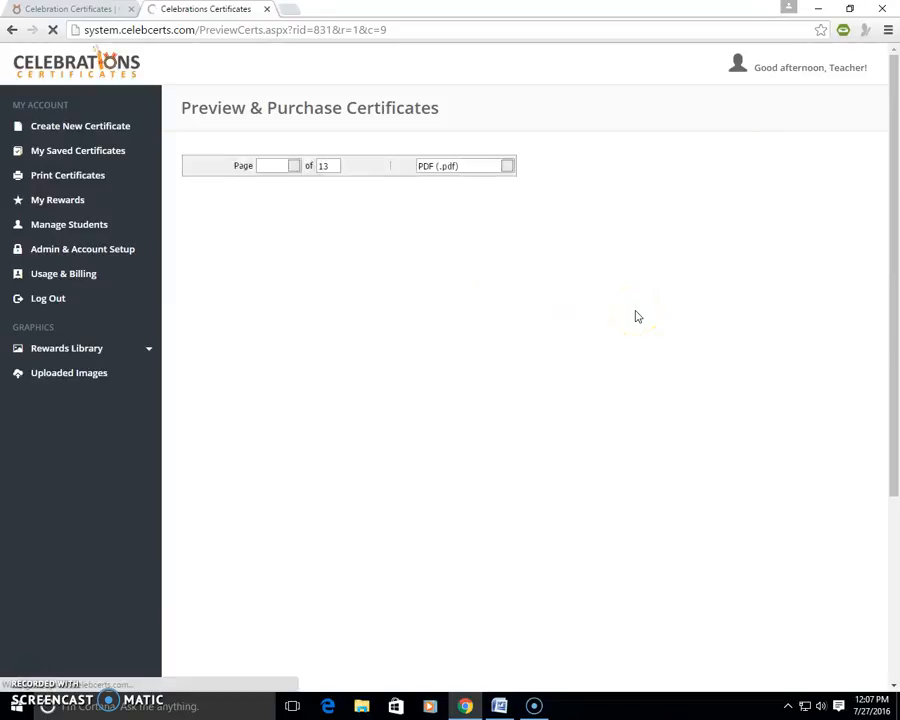
Step: Examine the reward images and layout on the first student's two certificate proof pages
scroll(633, 313, "down", 2)
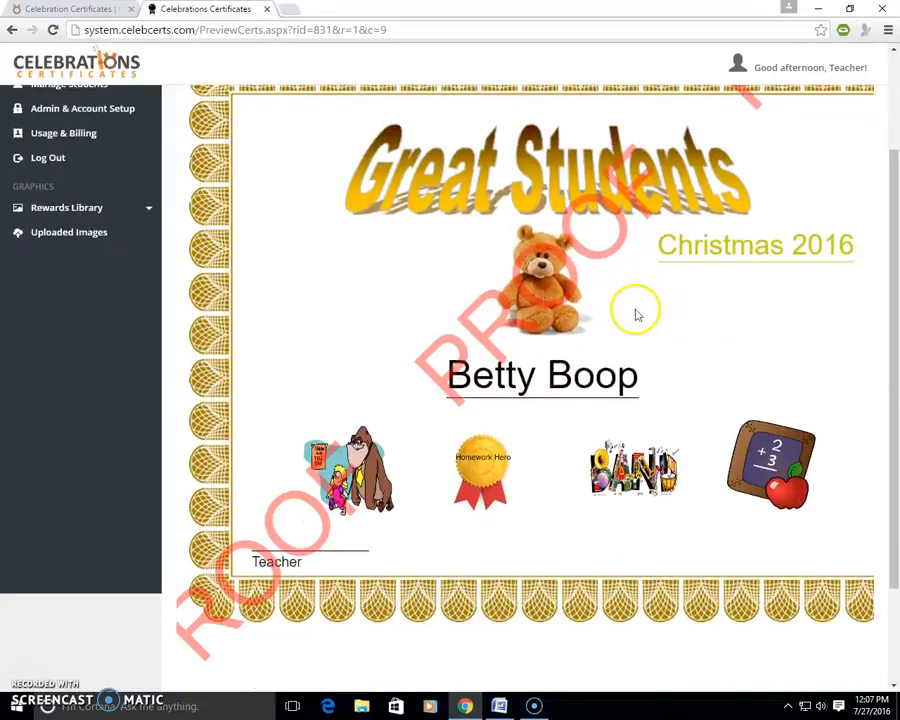
scroll(590, 373, "up", 1)
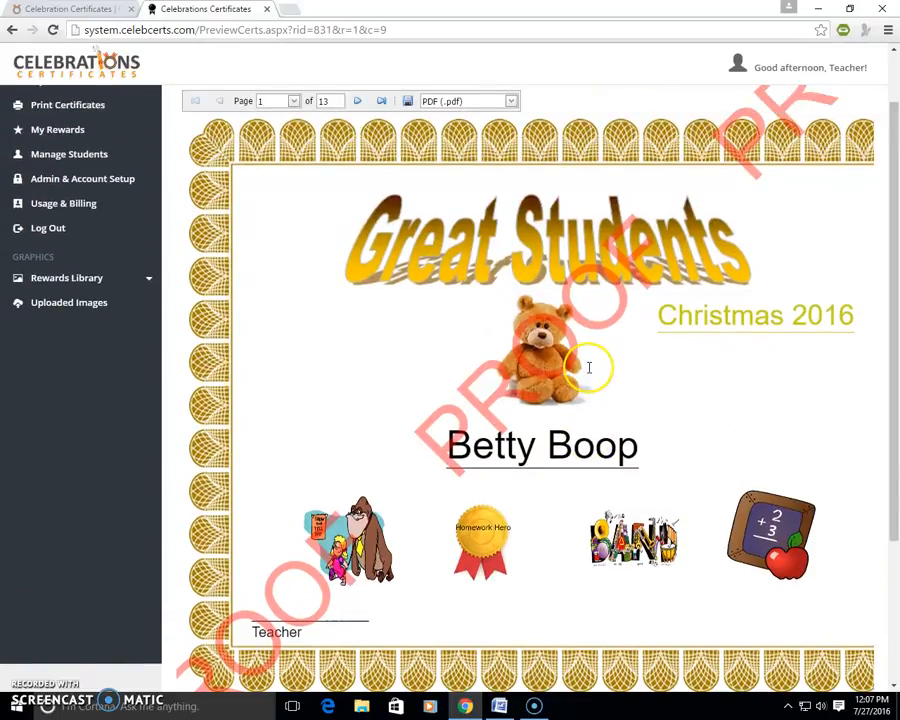
scroll(589, 367, "up", 1)
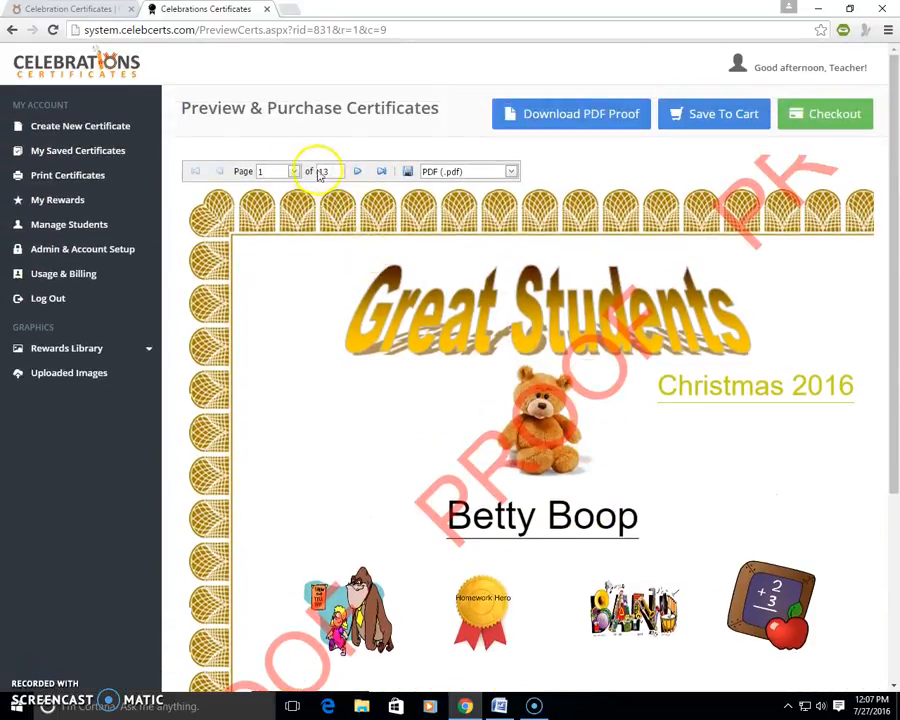
left_click(355, 178)
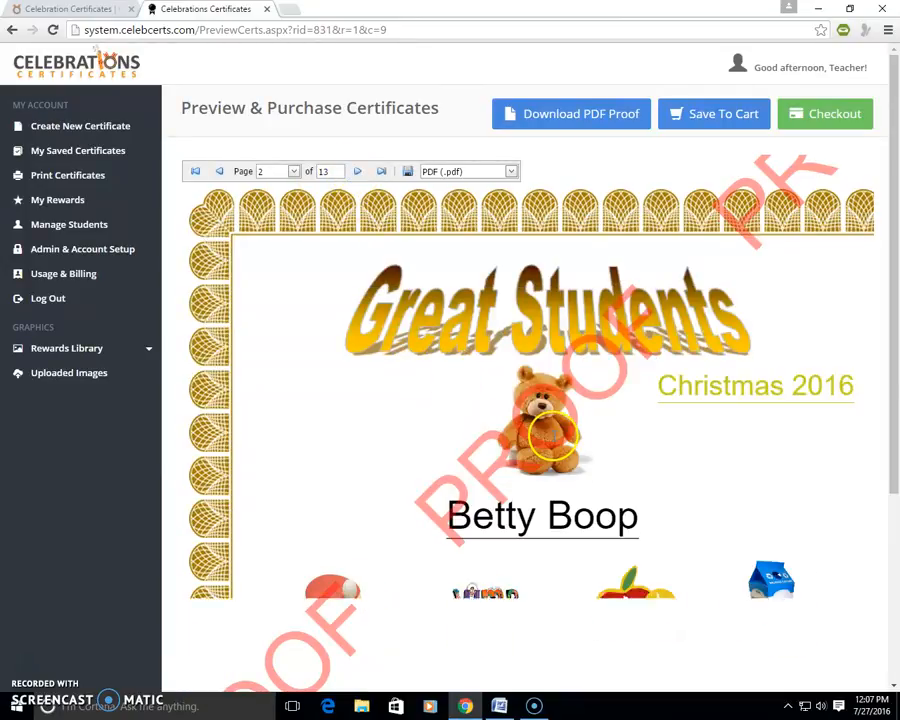
scroll(626, 550, "down", 1)
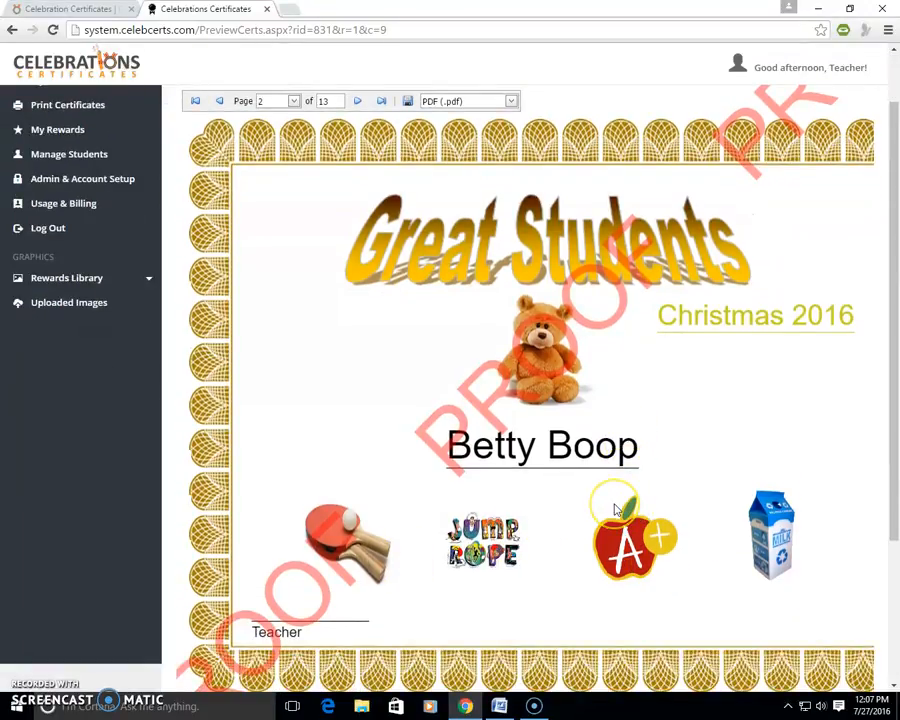
scroll(614, 510, "up", 1)
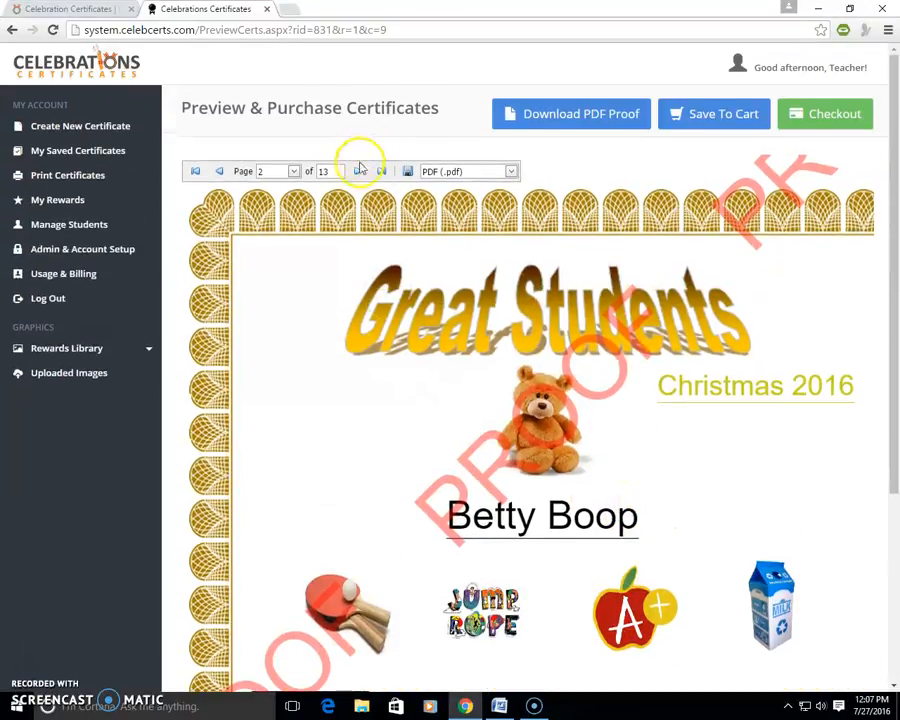
Step: Proof the remaining students' certificates one by one, from page 3 through page 13
left_click(358, 171)
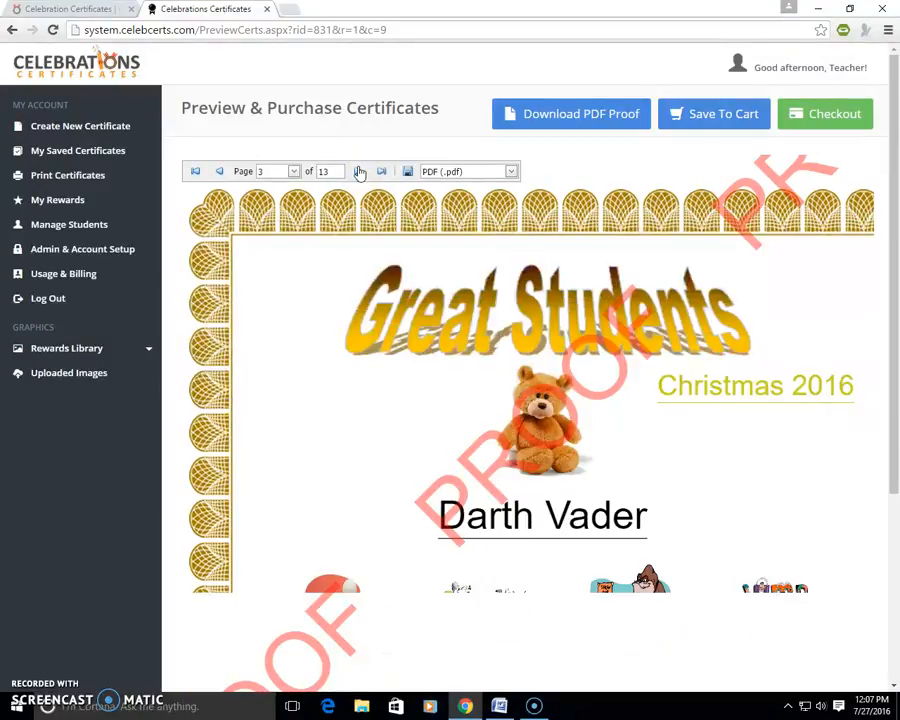
scroll(360, 172, "down", 1)
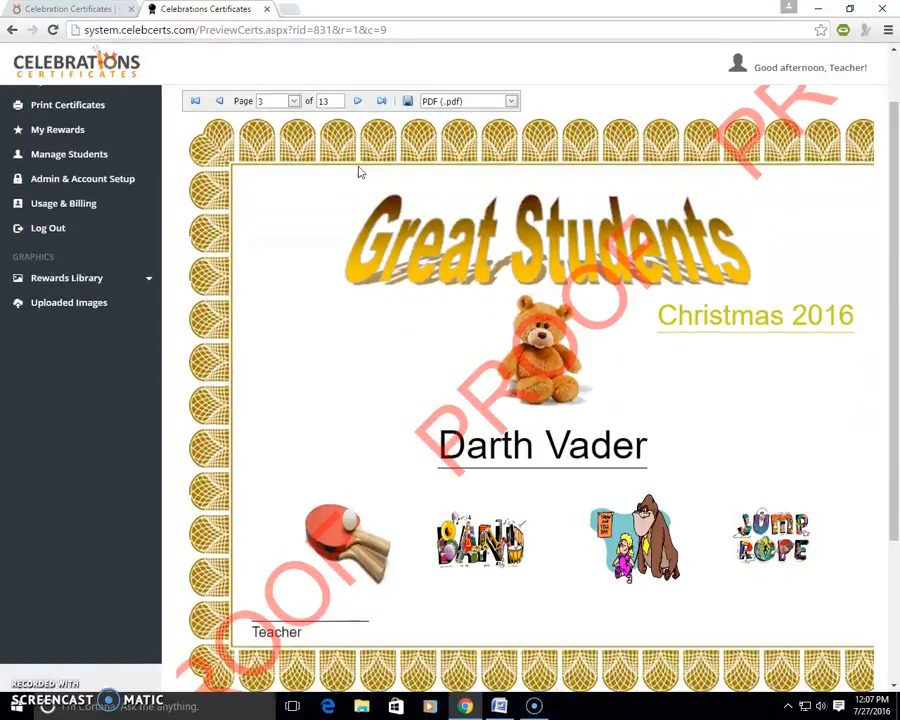
left_click(360, 103)
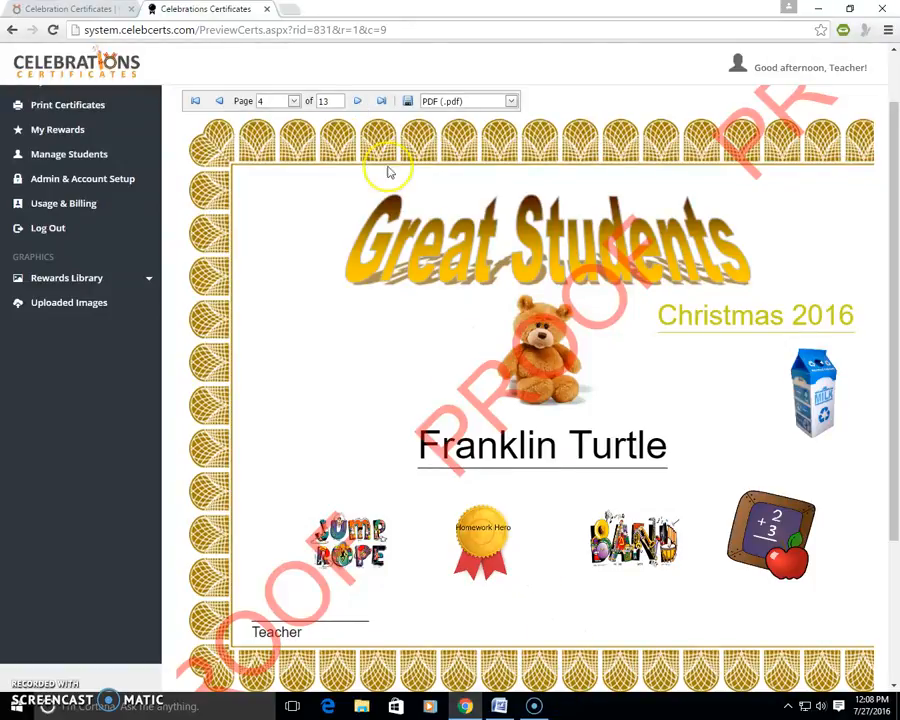
left_click(358, 101)
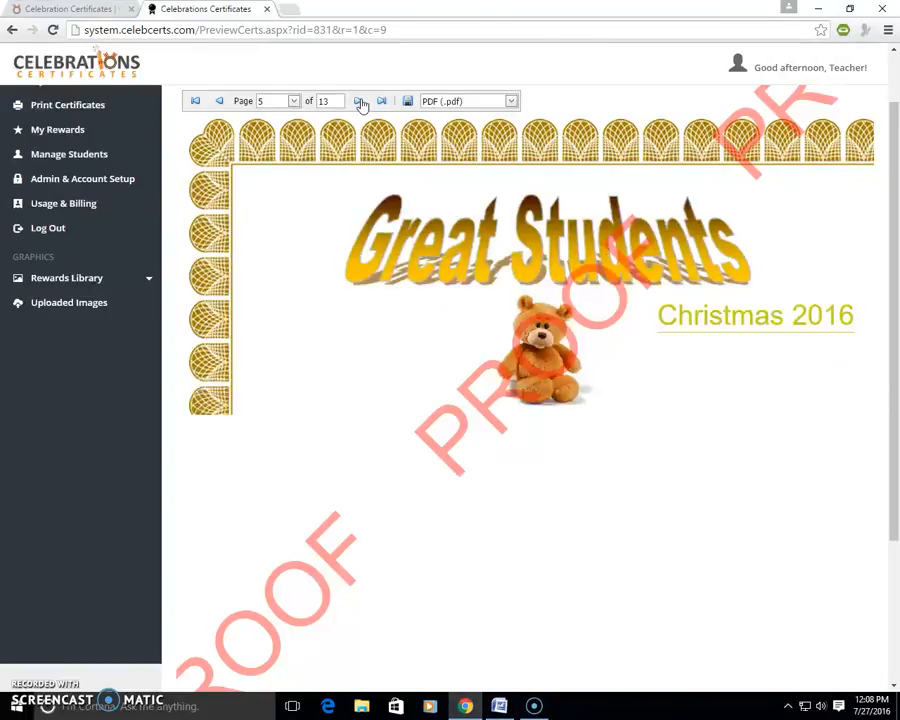
left_click(360, 102)
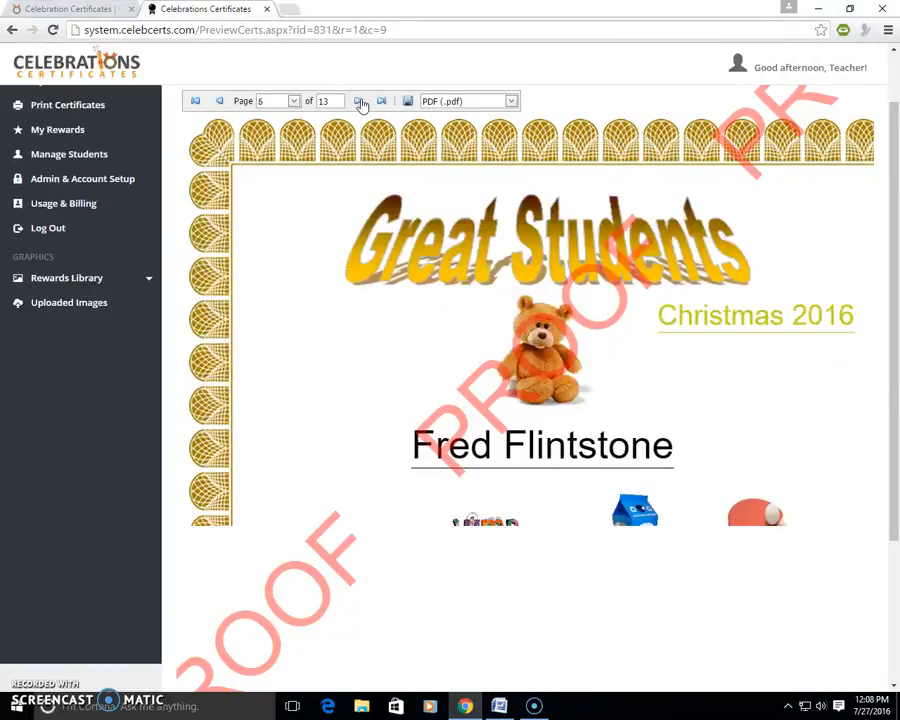
left_click(358, 103)
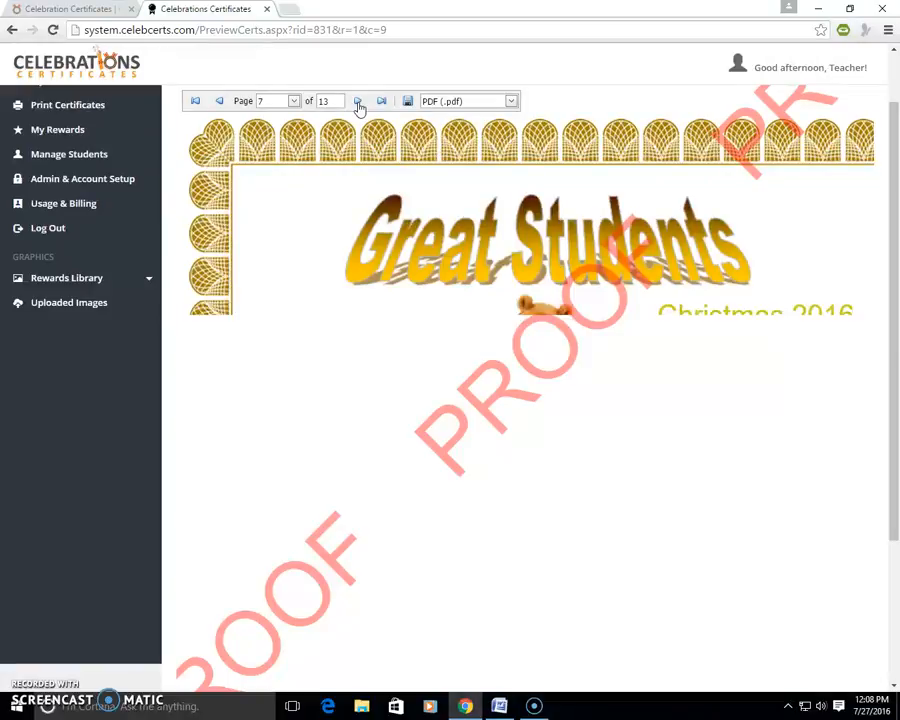
left_click(358, 103)
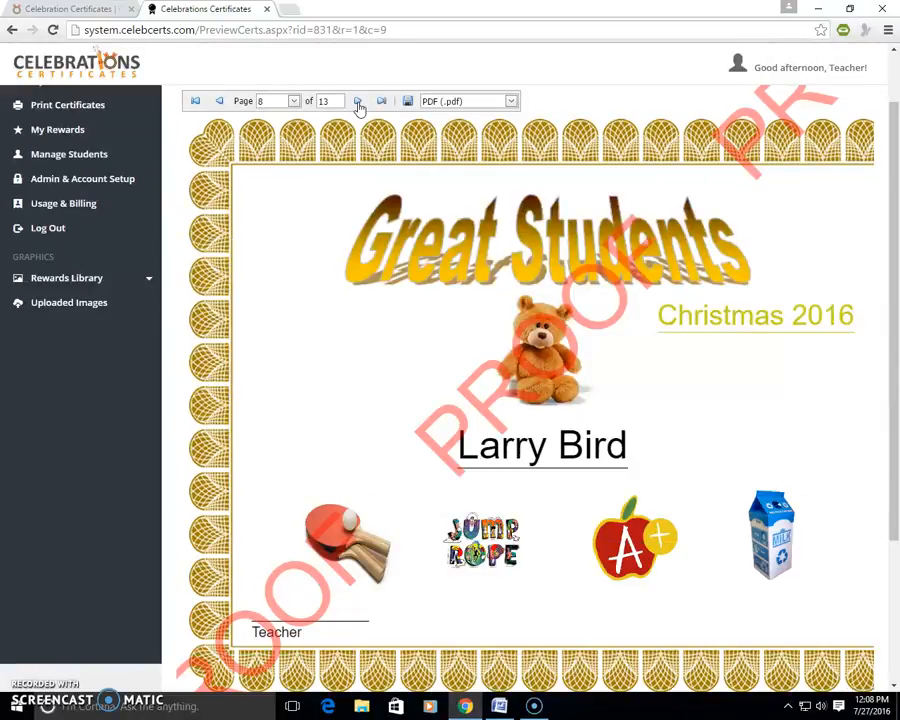
left_click(358, 103)
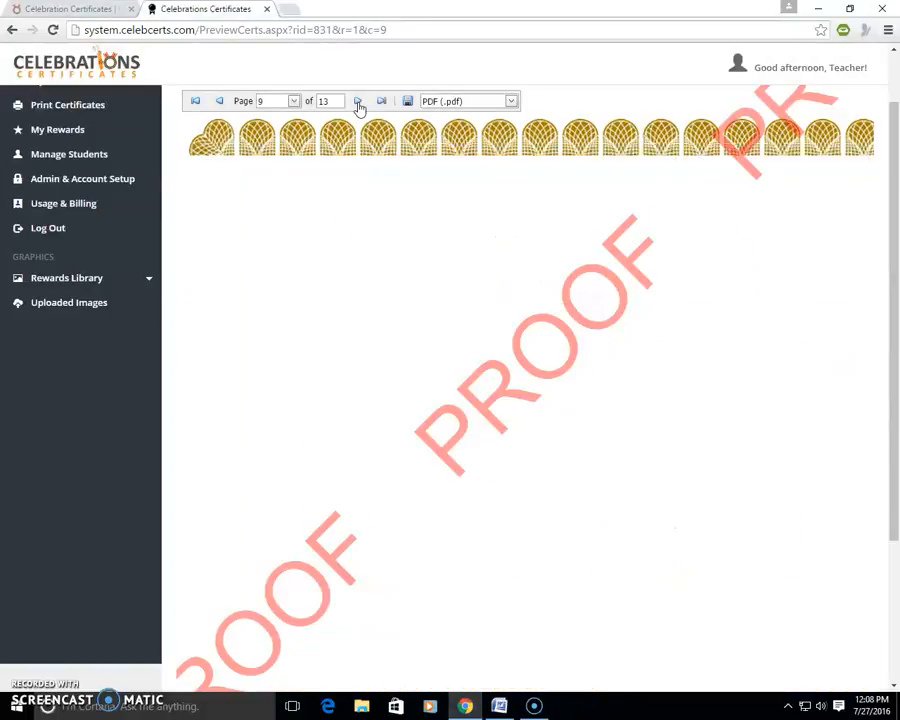
left_click(358, 103)
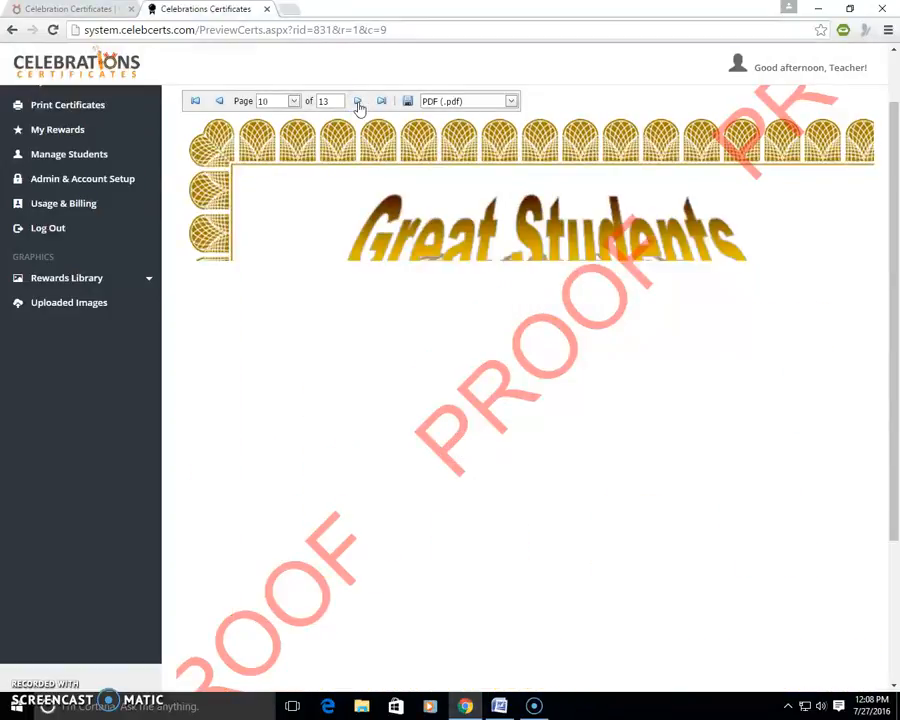
left_click(358, 103)
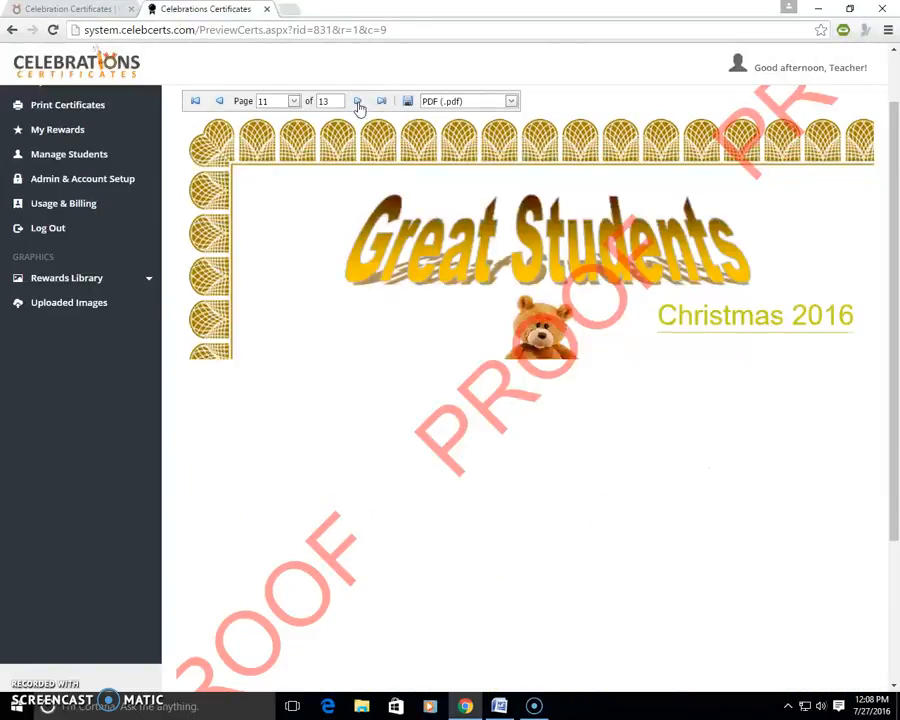
left_click(358, 103)
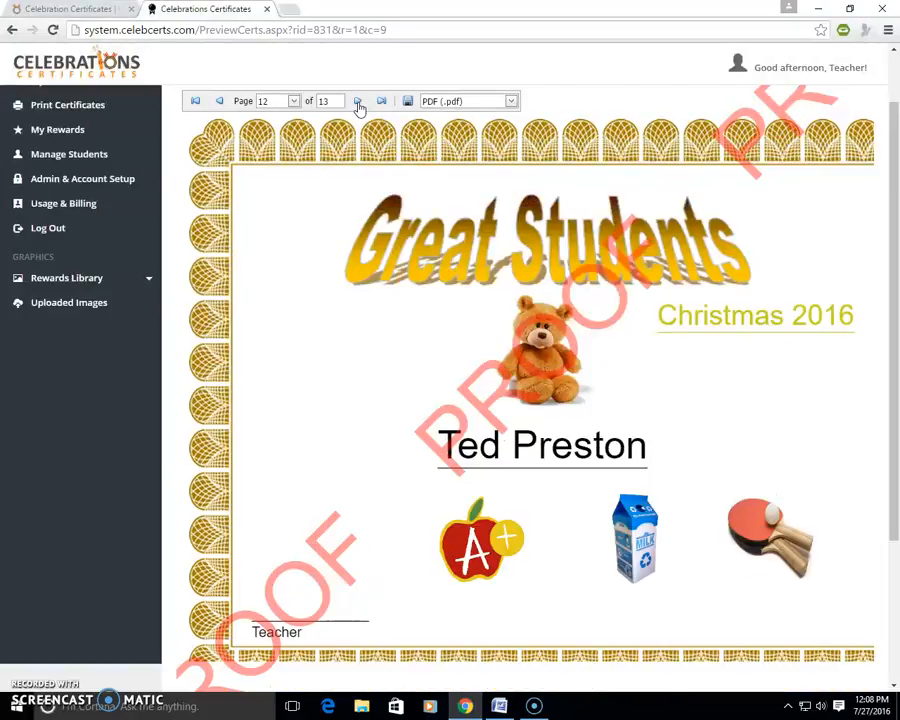
left_click(358, 103)
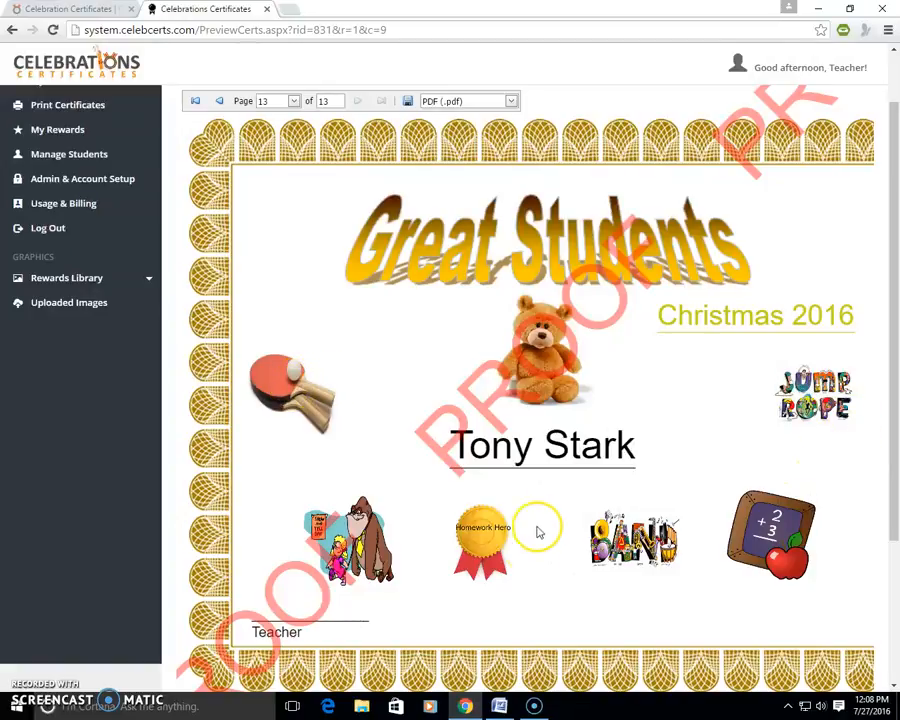
Step: Save the proofed certificate batch to the cart and proceed to checkout on the payment page
scroll(642, 360, "up", 2)
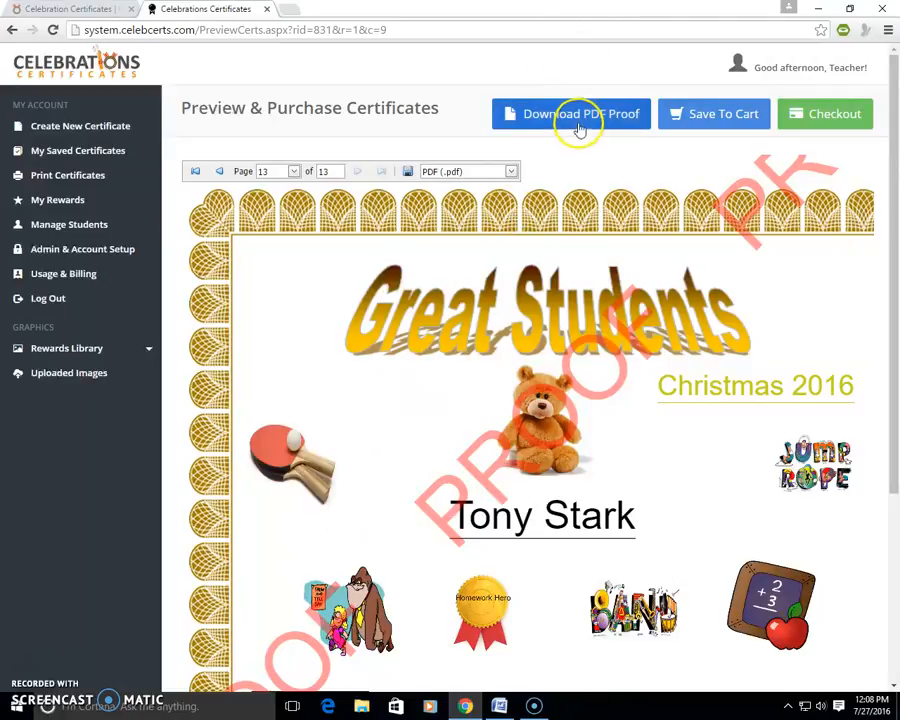
left_click(709, 121)
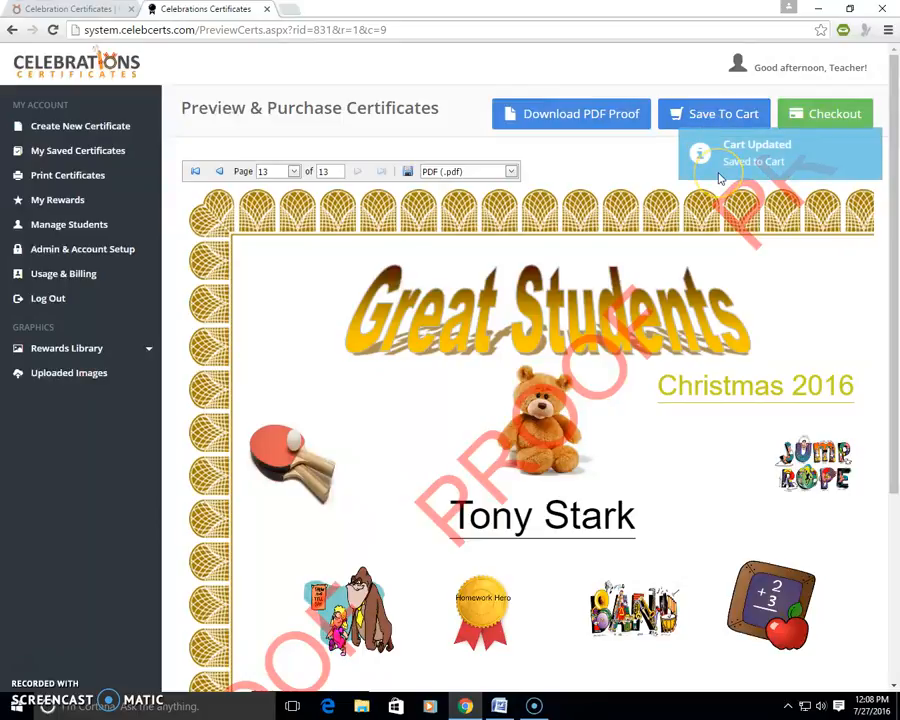
left_click(821, 113)
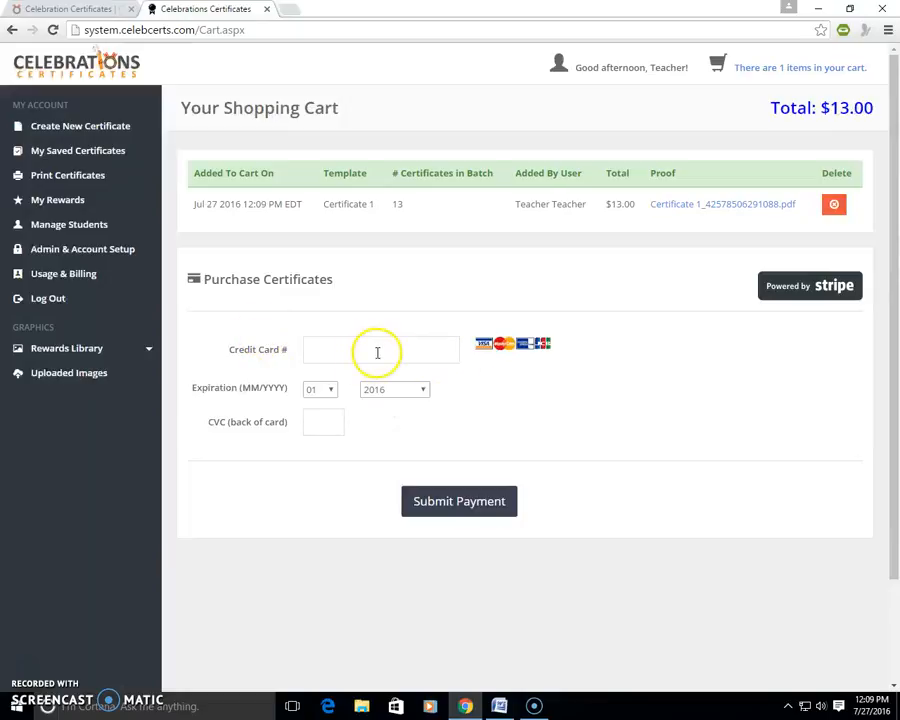
left_click(473, 503)
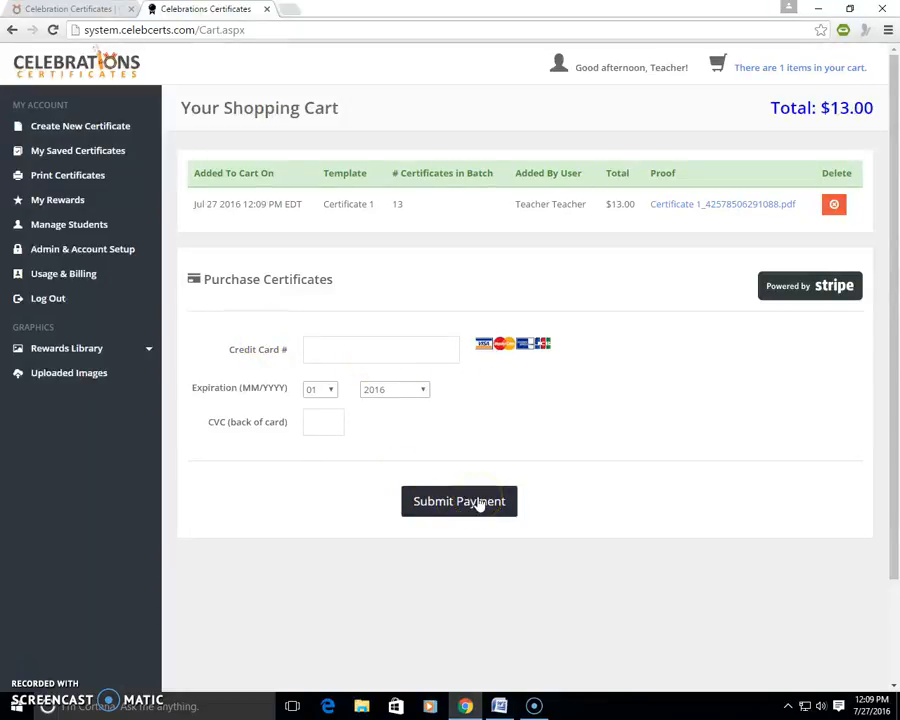
Step: Log out of the teacher account, leaving the certificate batch in the cart
left_click(100, 256)
left_click(57, 297)
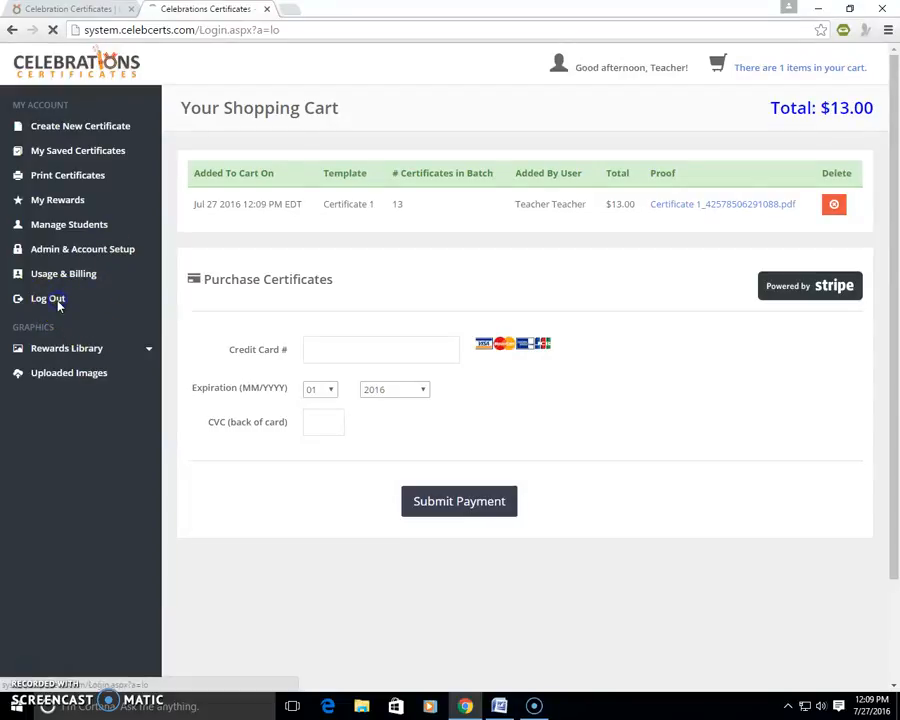